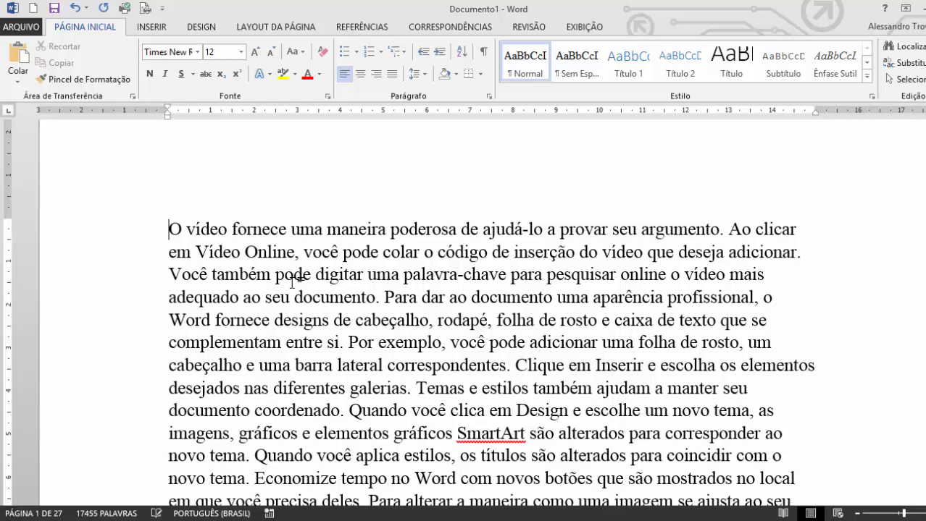
Insert the title line "Aula de Word - Salvamento" above the document's first paragraph.
left_click(180, 229)
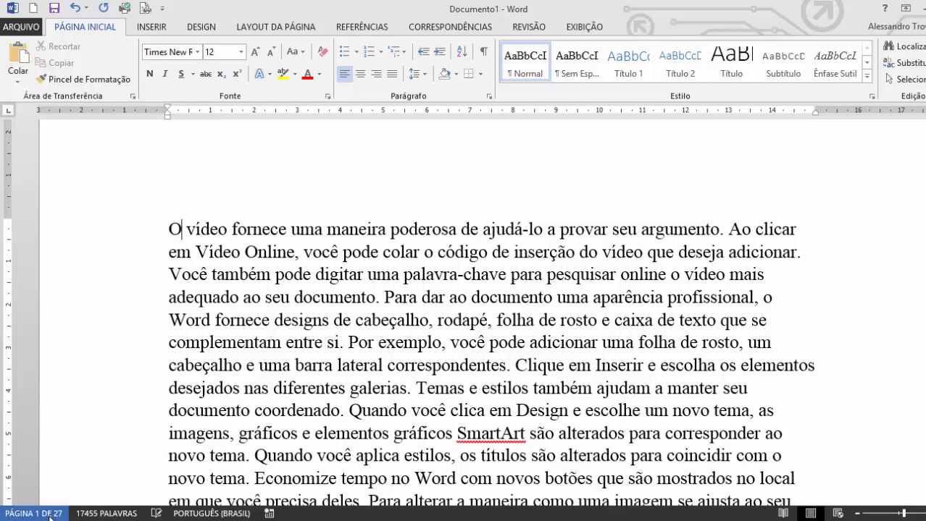
left_click(140, 231)
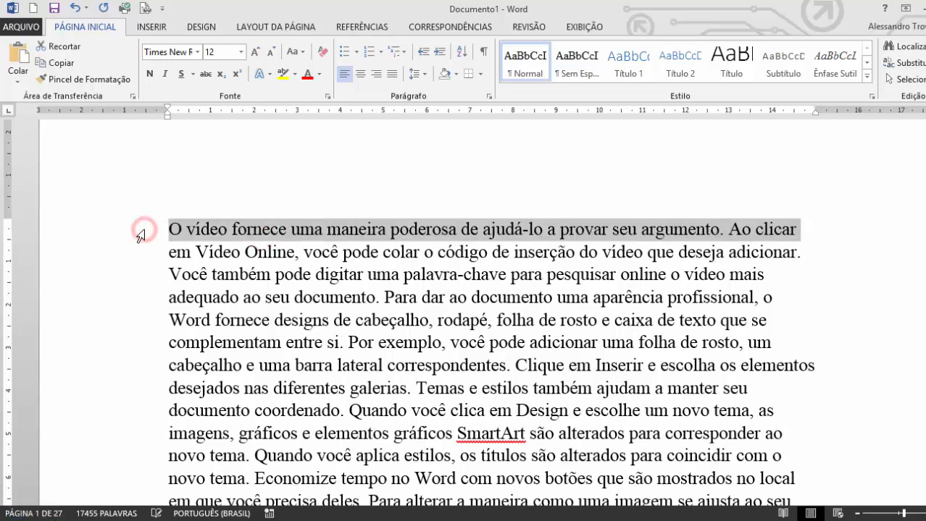
key("Left")
key("Return")
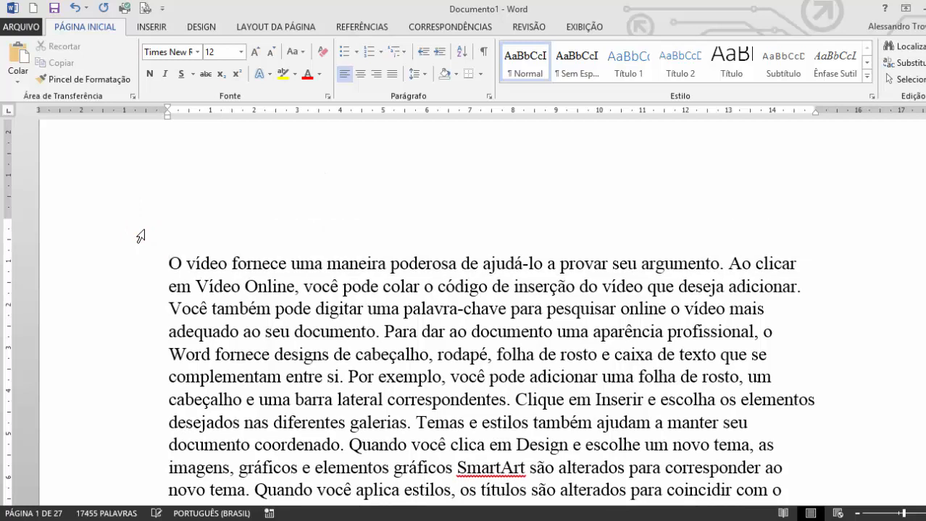
type("Aula de Wor")
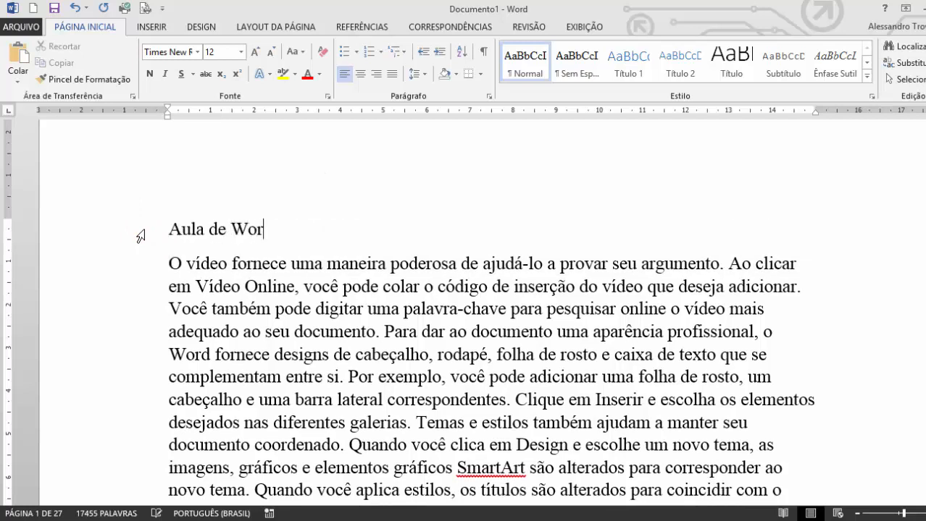
type("d - Salvamento")
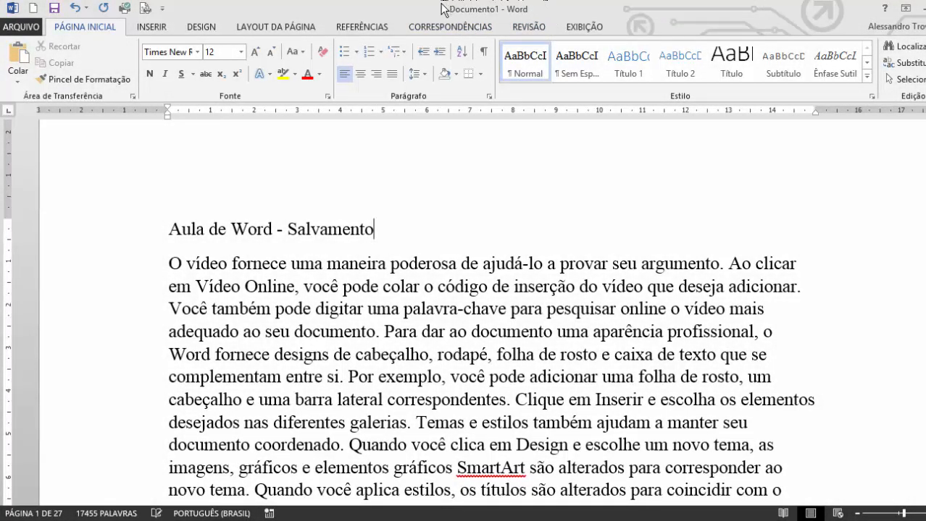
Start saving the document on the computer, choosing the Documentos folder as the location.
left_click(29, 26)
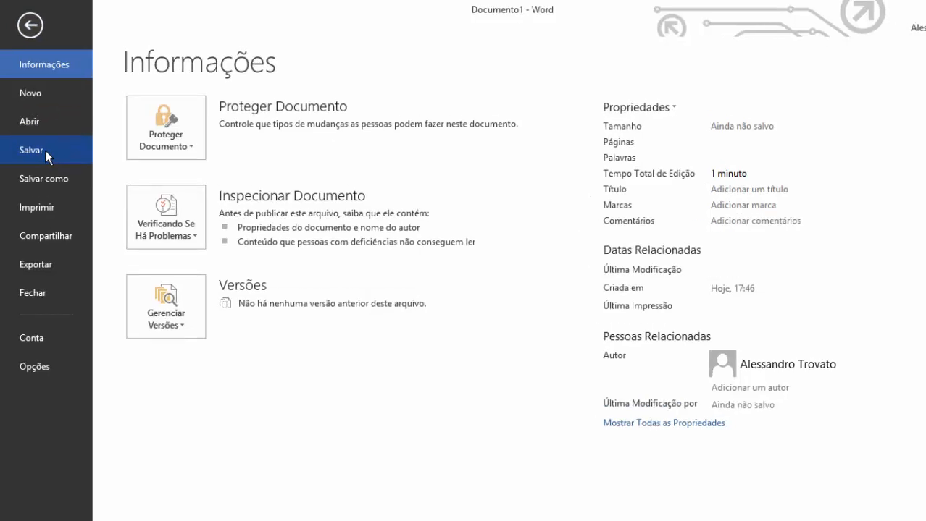
left_click(45, 150)
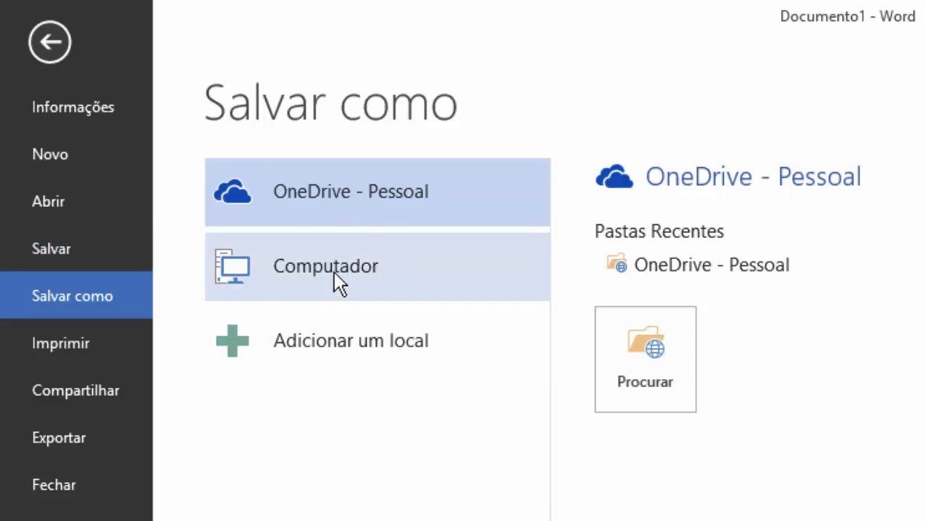
left_click(318, 269)
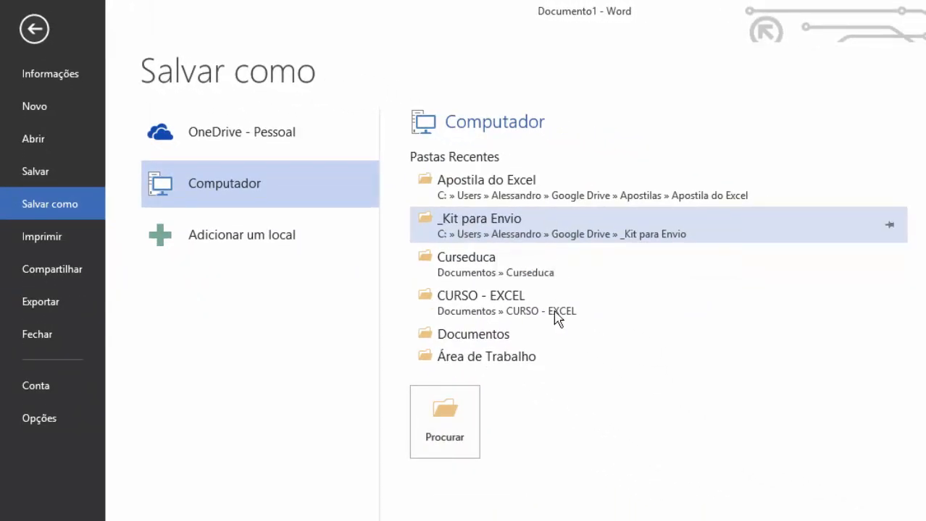
left_click(506, 335)
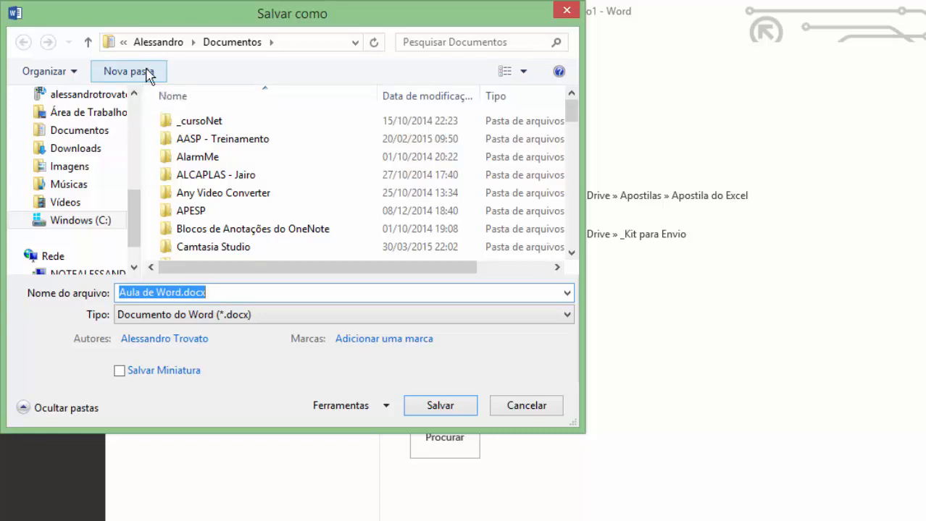
Create a new folder named "_Curso de Word - Udemy" inside Documentos and open it as the save location.
left_click(125, 76)
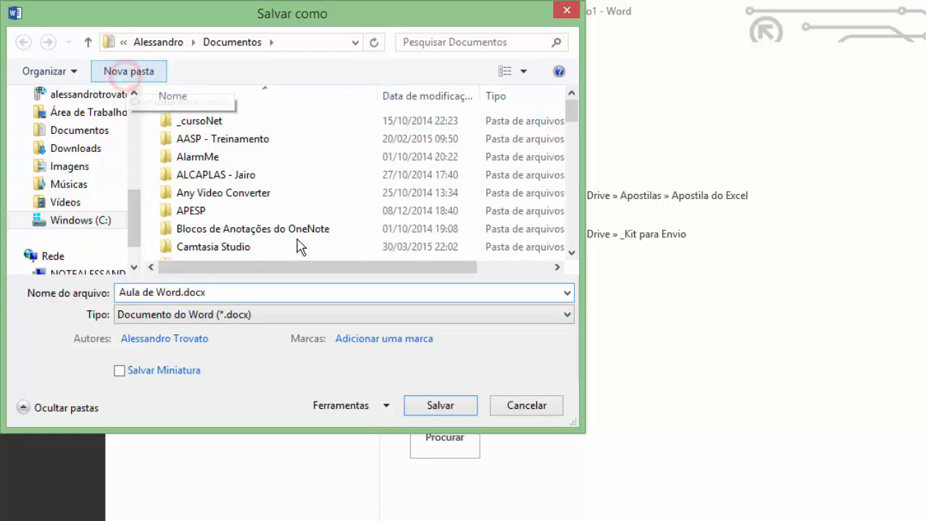
type("_")
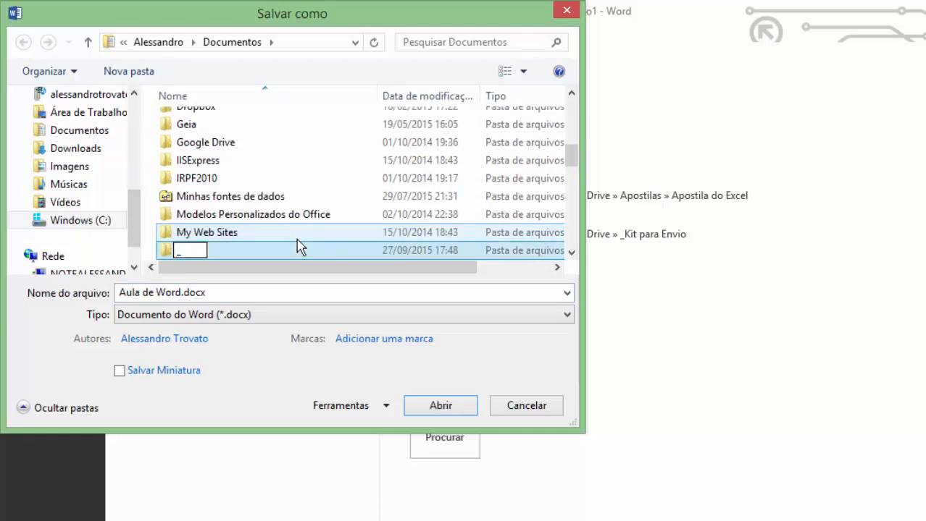
type("Curso de")
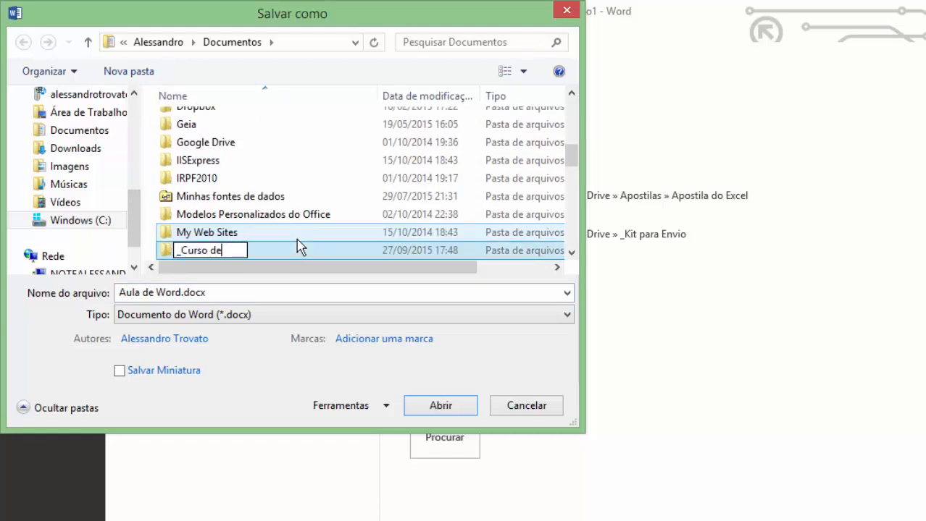
type(" Word - Udemy")
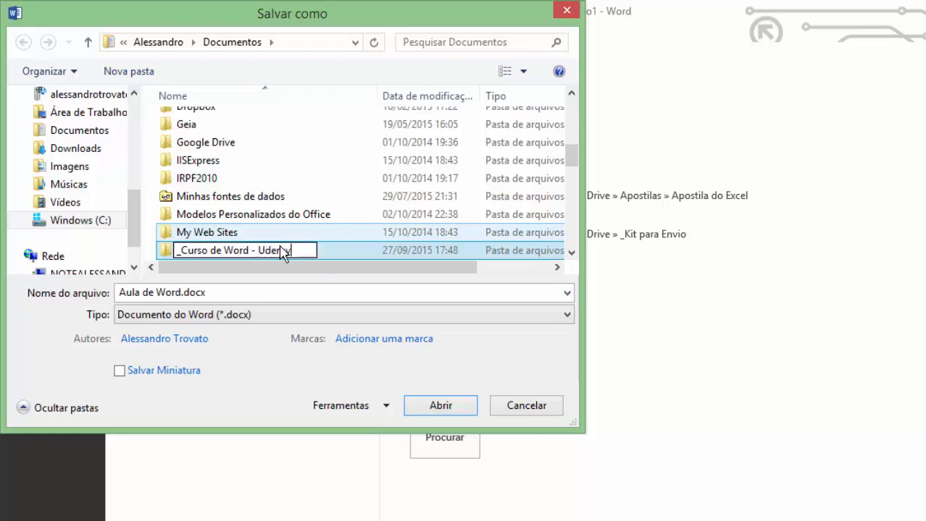
key("Return")
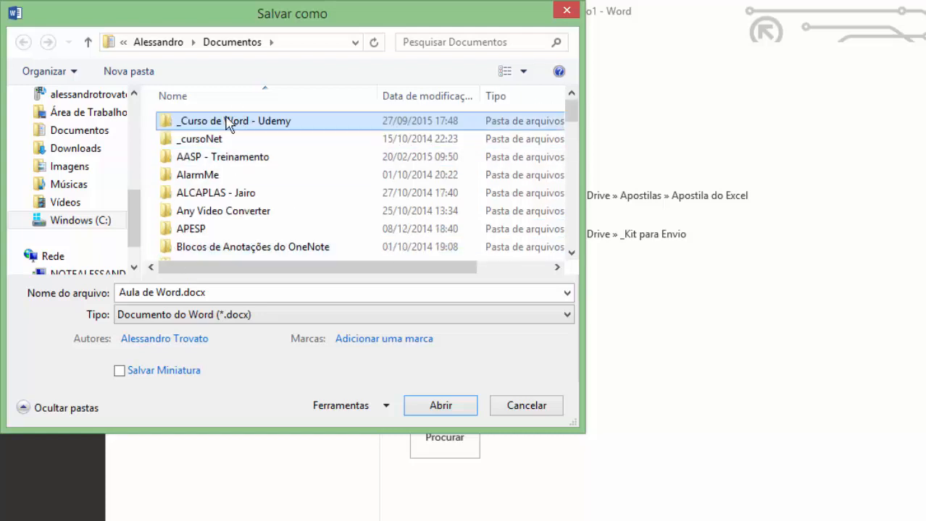
double_click(221, 121)
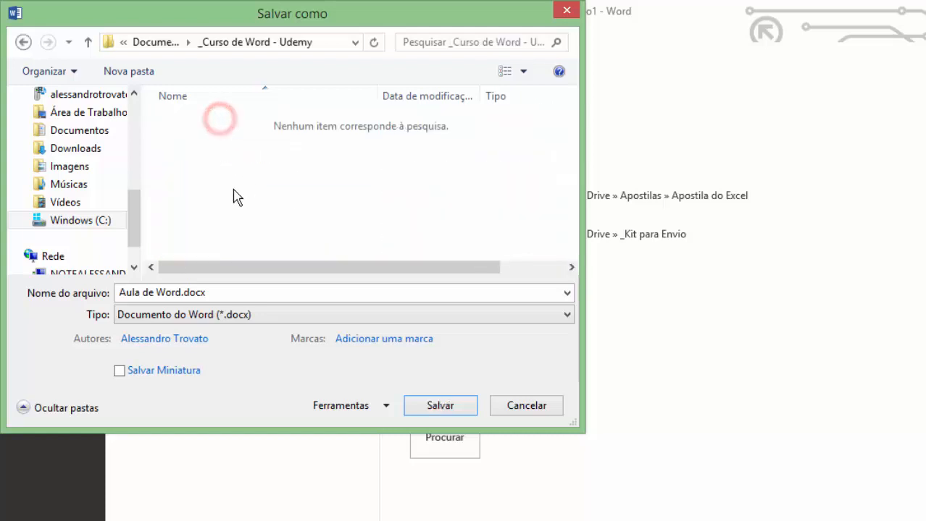
Go back to the Documentos folder and reopen the "_Curso de Word - Udemy" folder.
left_click(176, 293)
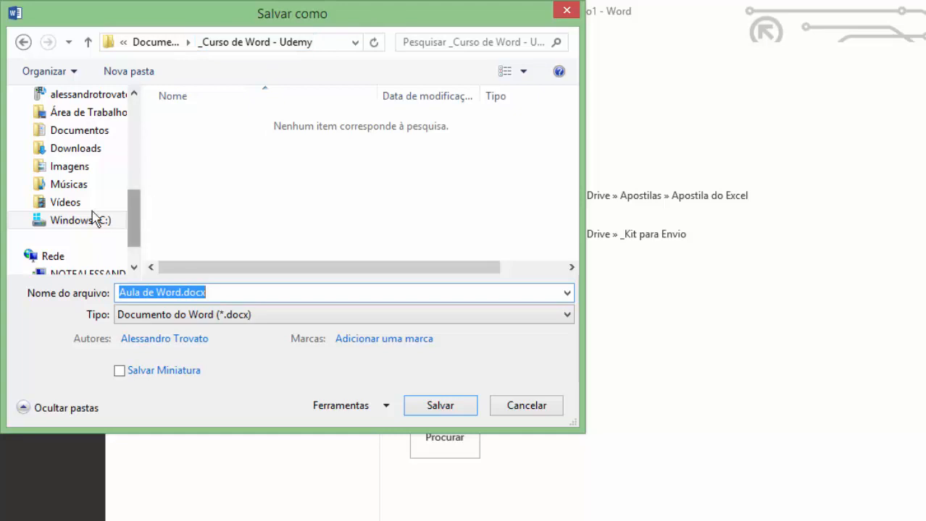
left_click(85, 130)
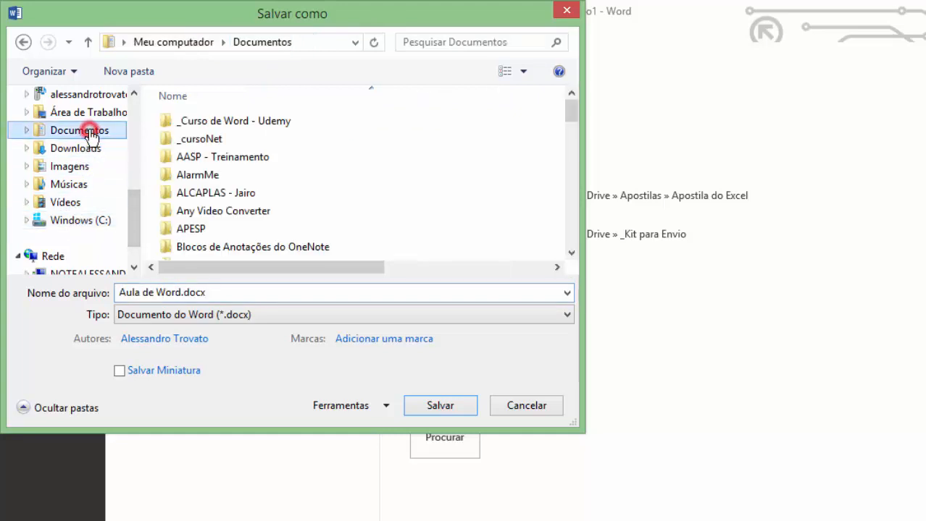
left_click(252, 124)
double_click(252, 123)
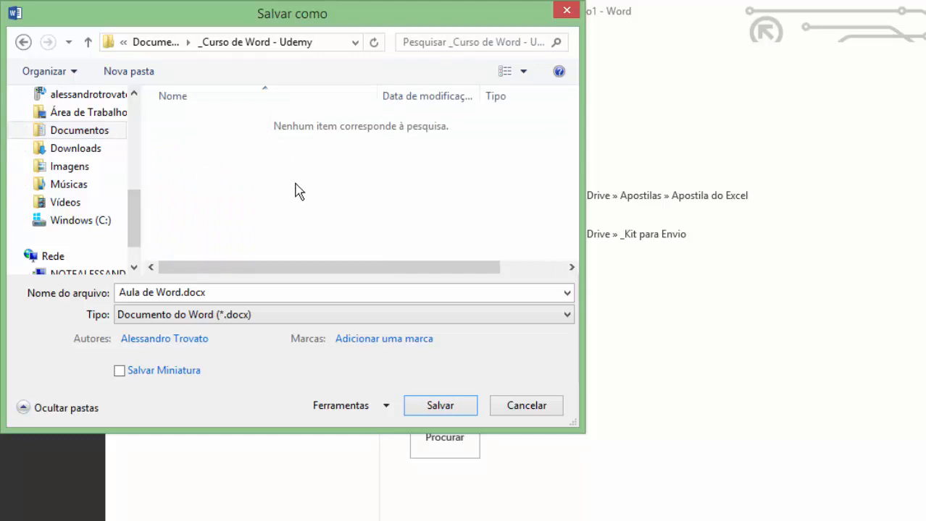
Name the file "Curso de Word - Salvamento" and choose Documento do Word (*.docx) as its type.
left_click(183, 291)
left_click_drag(231, 291, 120, 292)
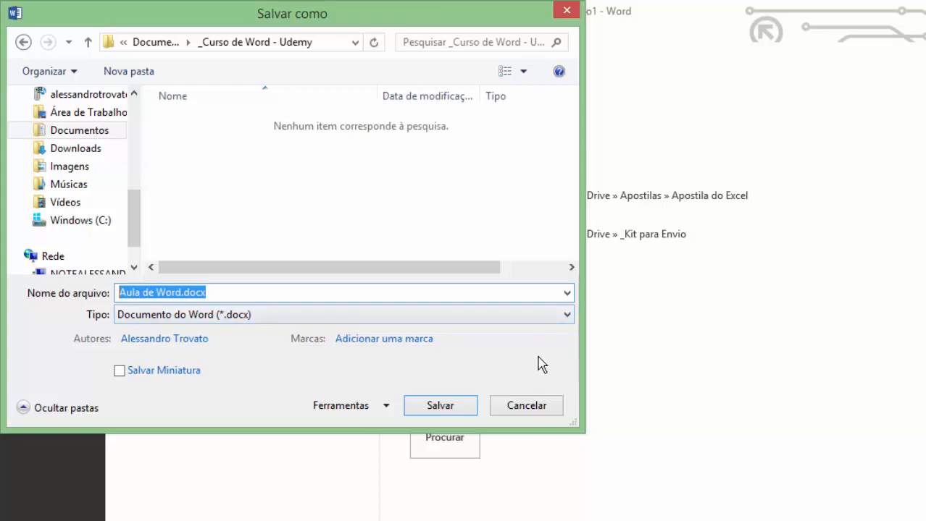
type("Curso de W")
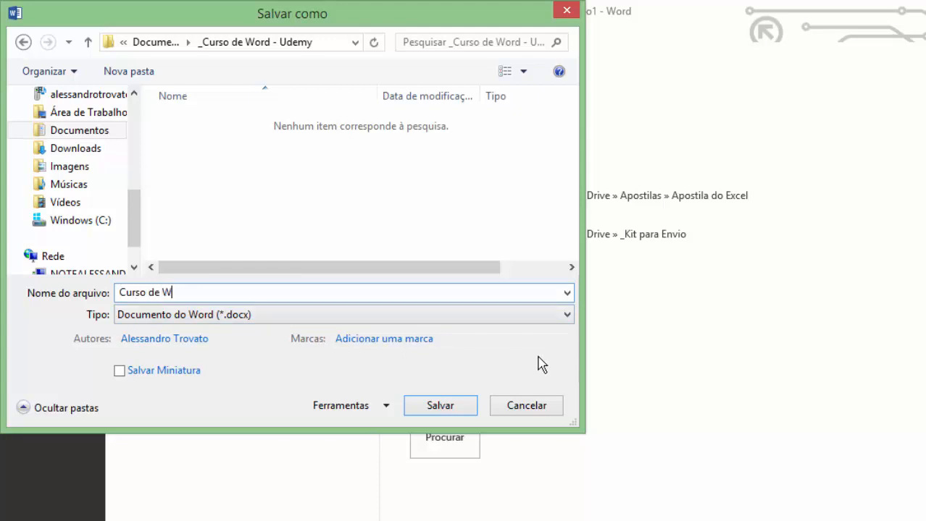
type("ord - Salvamento")
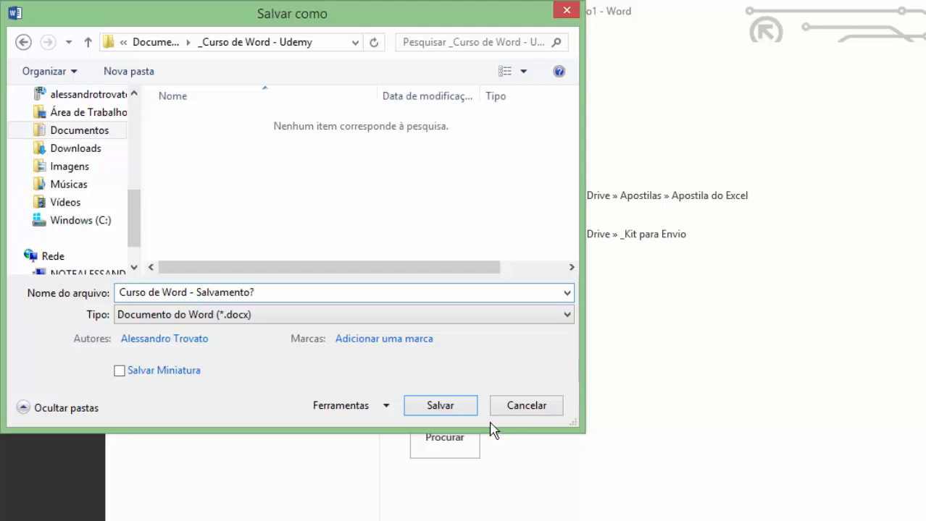
type("*")
key("BackSpace")
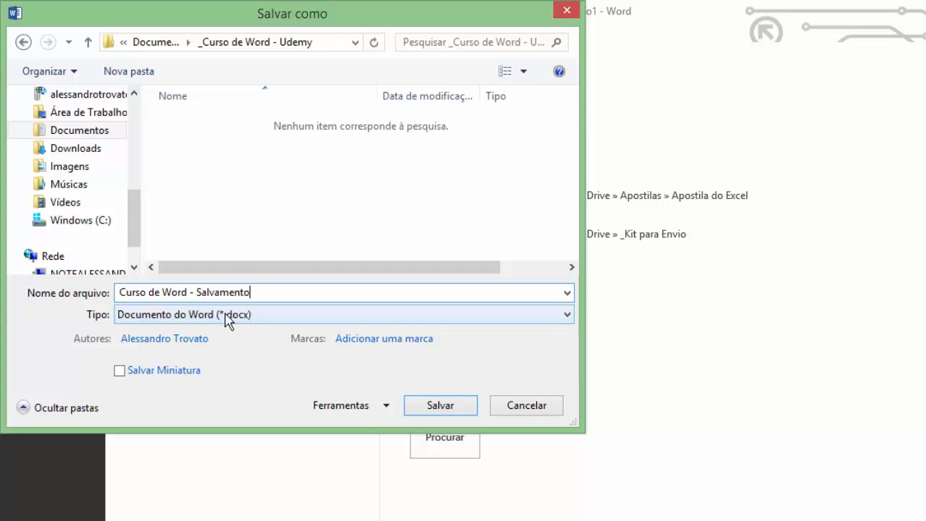
left_click(566, 317)
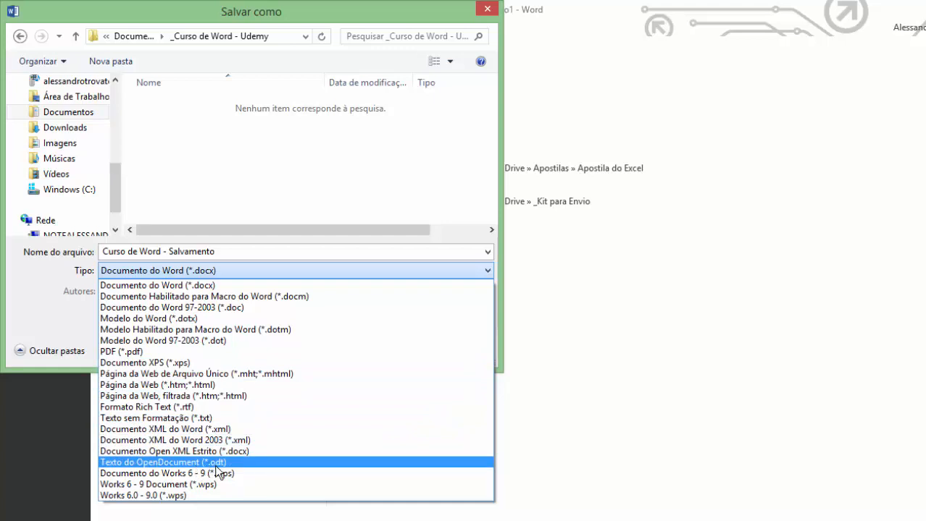
left_click(195, 287)
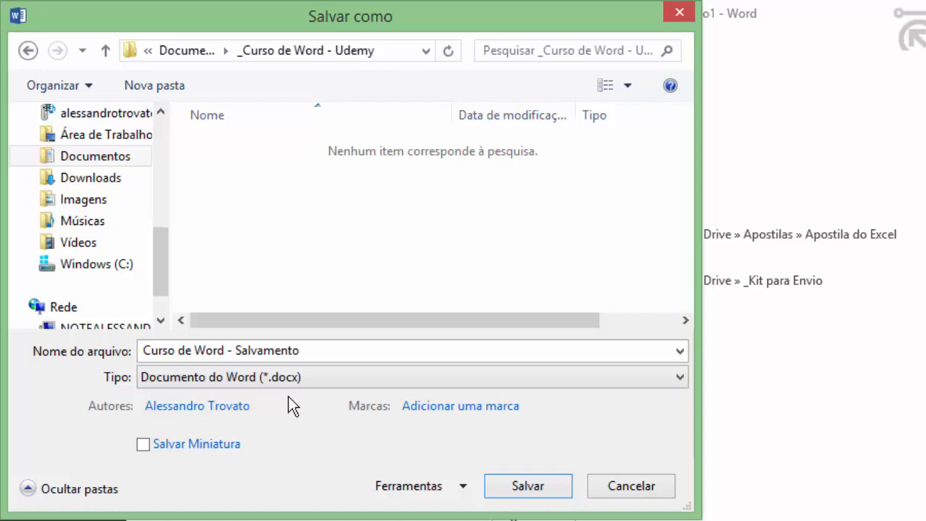
Remove the author's name from the file's Autores property.
double_click(310, 351)
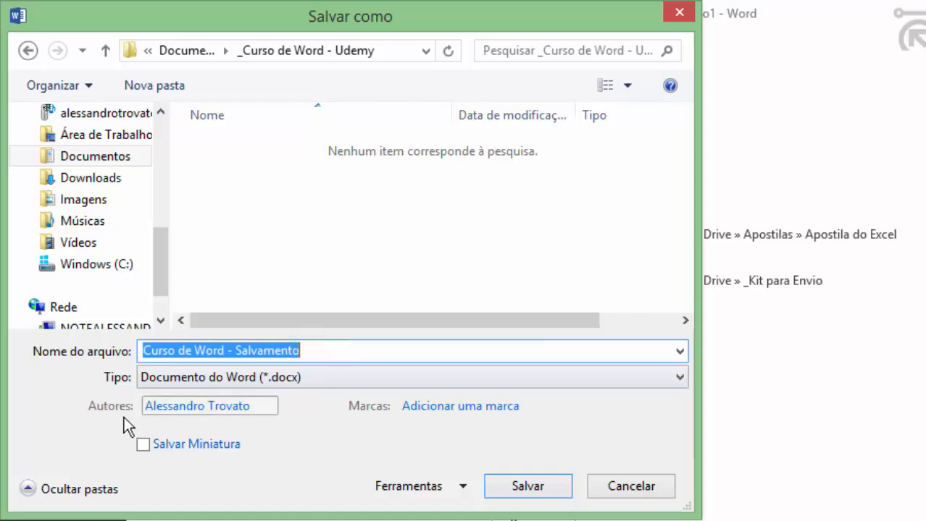
left_click(178, 406)
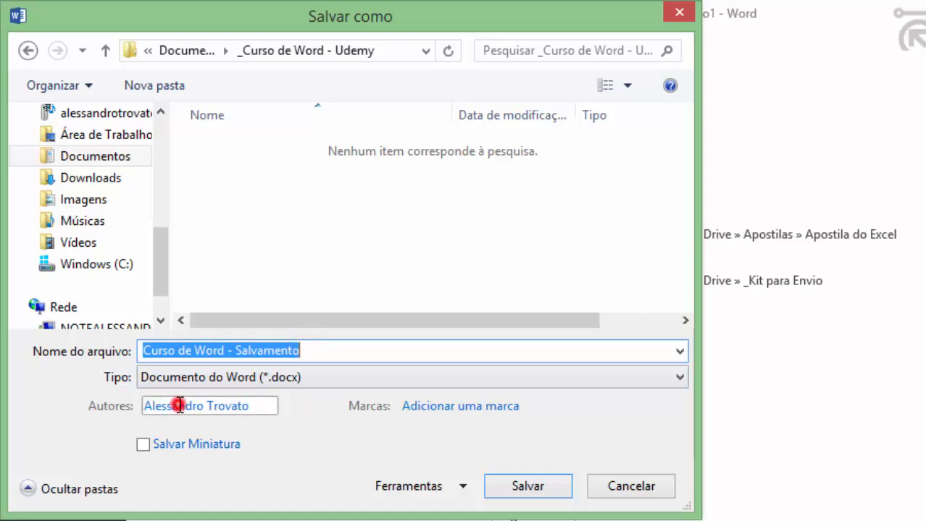
left_click(250, 422)
left_click(169, 421)
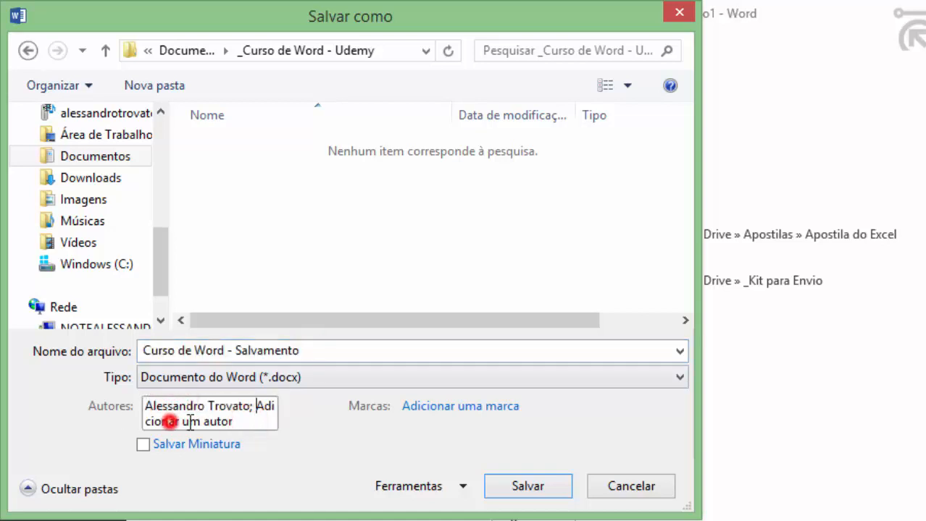
left_click(244, 423)
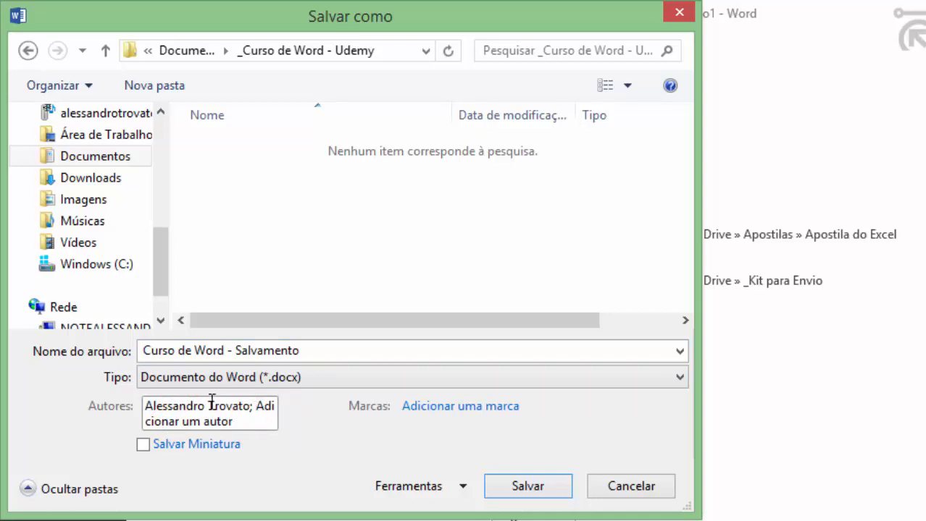
left_click(299, 415)
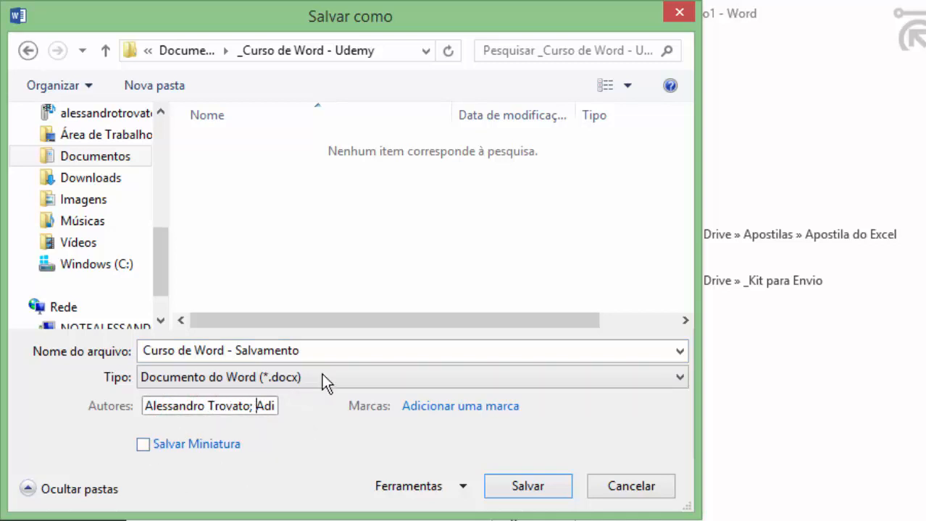
key("Tab")
key("BackSpace")
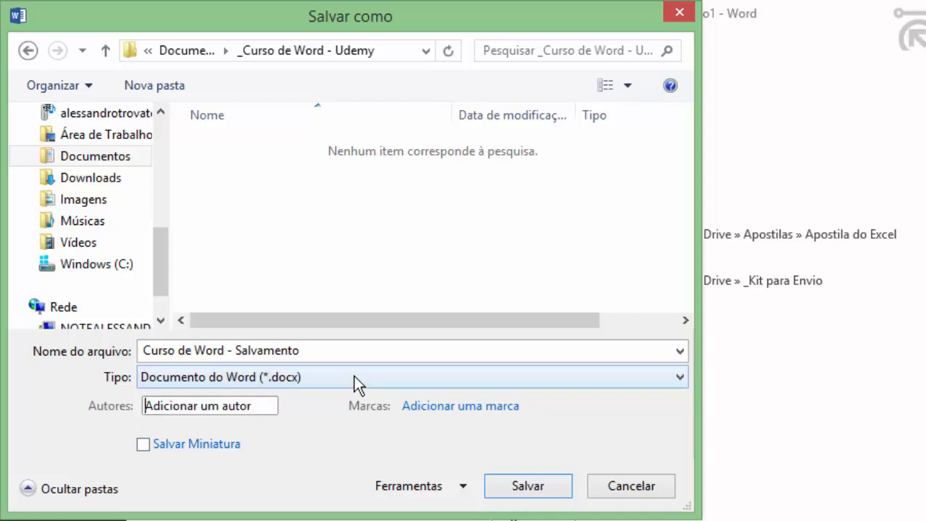
Leave the thumbnail option off and the tags empty, and save the document.
left_click(145, 444)
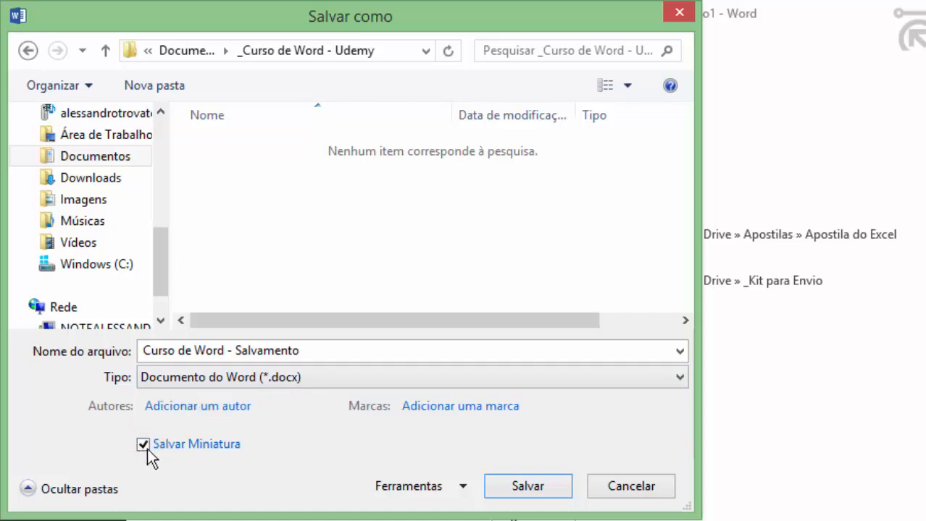
left_click(144, 445)
left_click(490, 406)
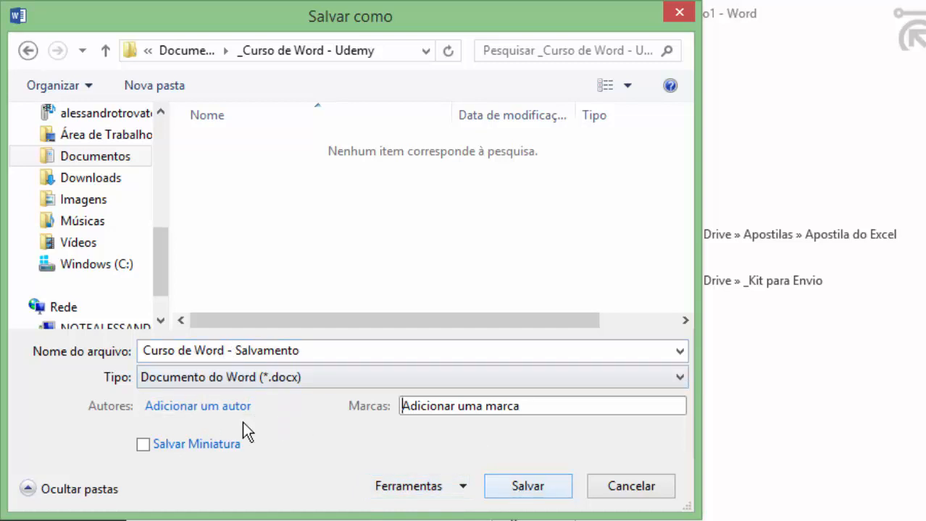
left_click(527, 489)
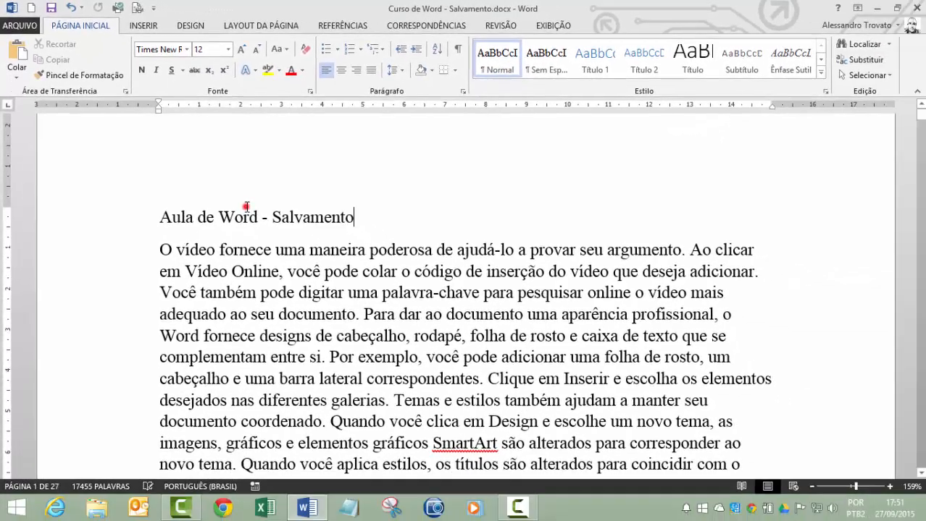
Reopen "Curso de Word - Salvamento.docx" from the recent documents on the start screen.
left_click(295, 252)
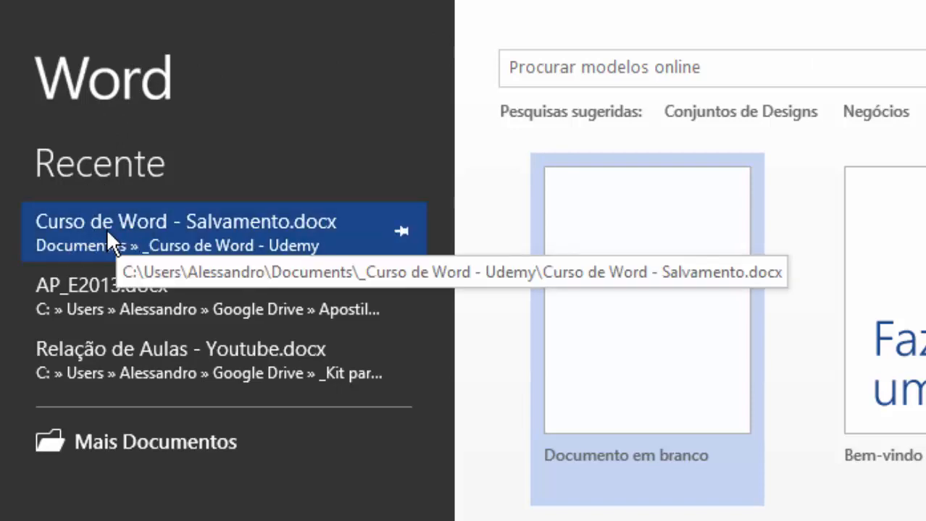
left_click(277, 218)
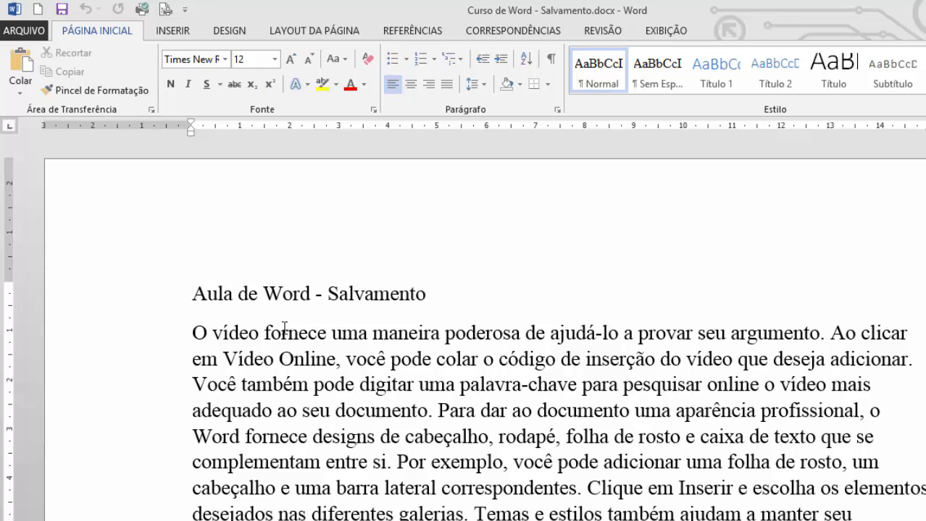
Make the title "Aula de Word - Salvamento" bold and underlined.
left_click(262, 317)
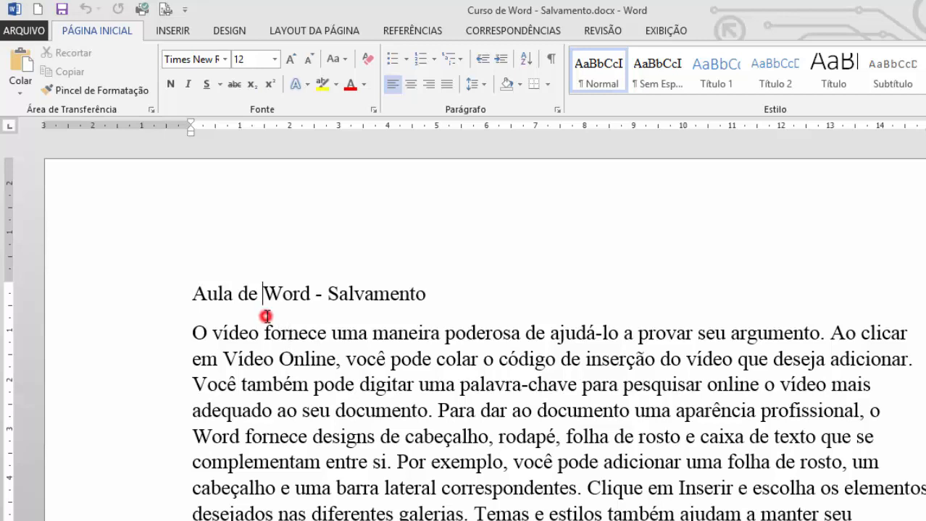
left_click(194, 290)
left_click(171, 85)
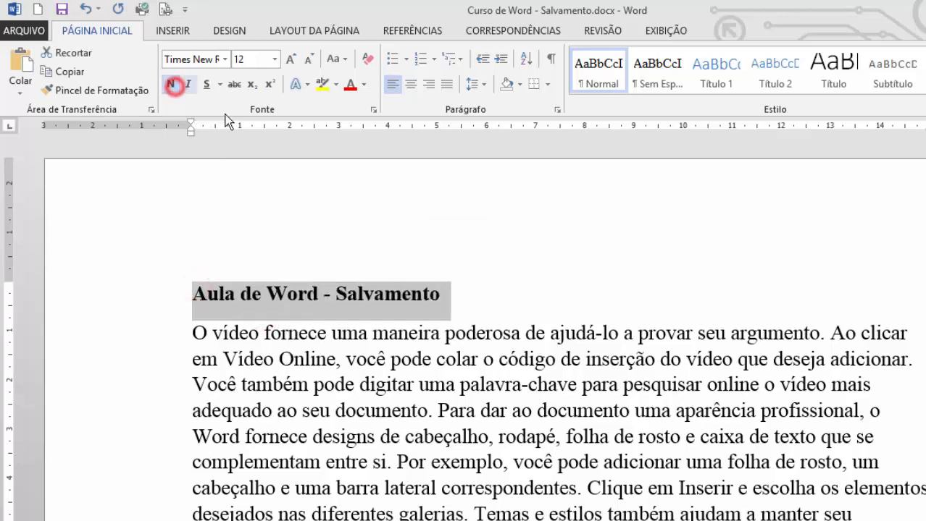
left_click(202, 85)
left_click(305, 337)
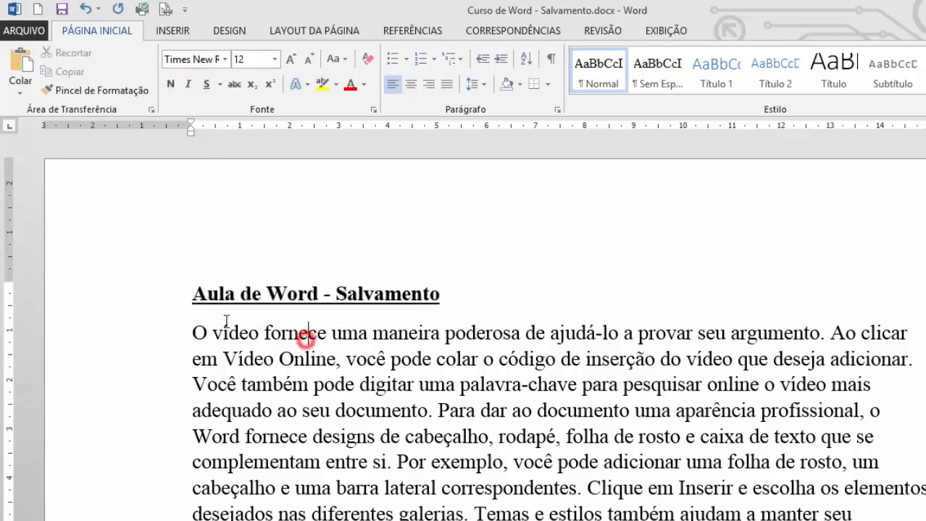
Set the first two lines of the body text in Calibri (Corpo) and italic.
left_click_drag(184, 332, 920, 367)
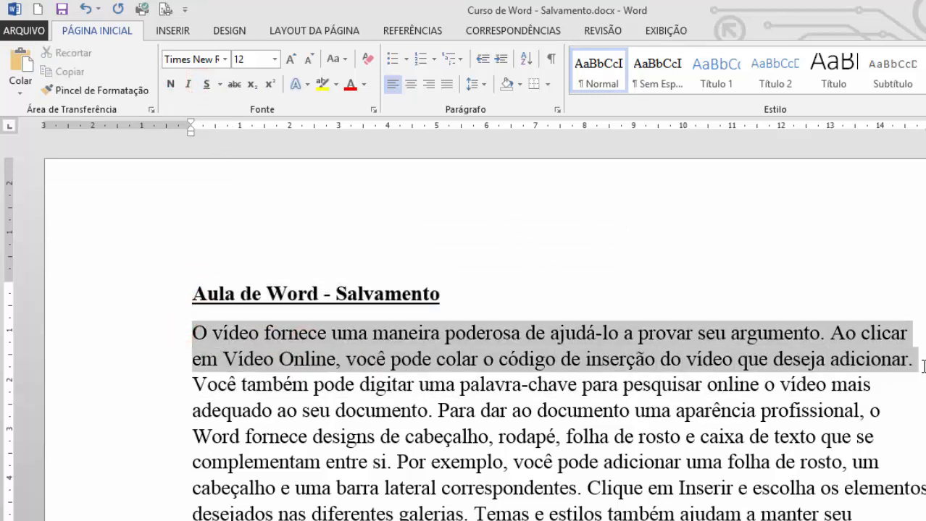
left_click(224, 59)
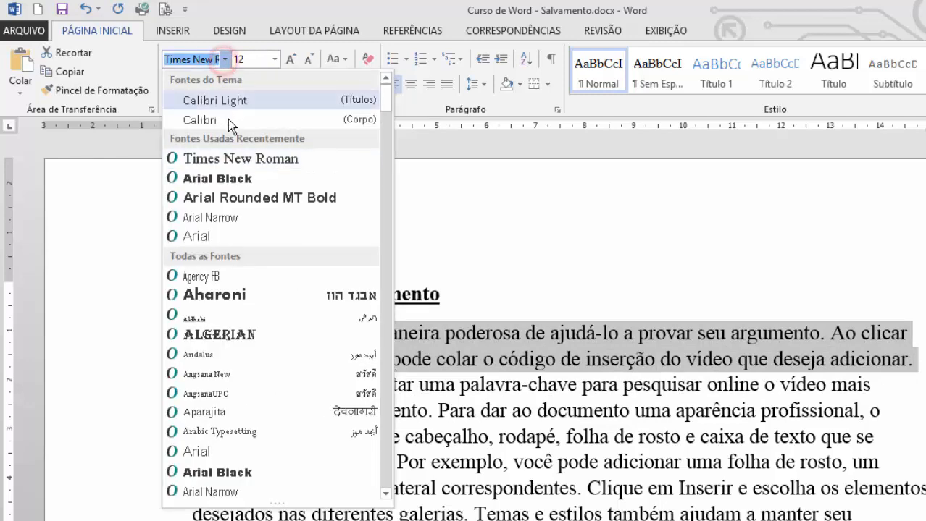
left_click(226, 120)
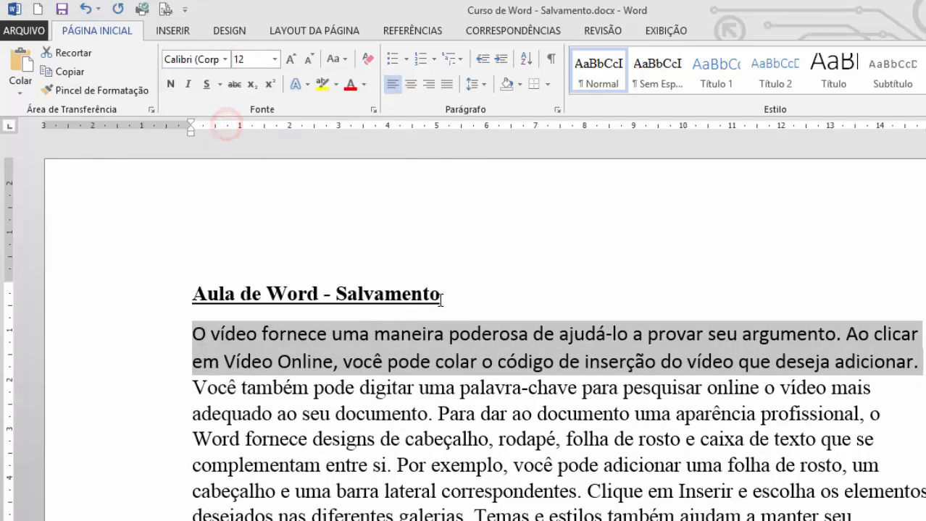
left_click(188, 84)
left_click(385, 392)
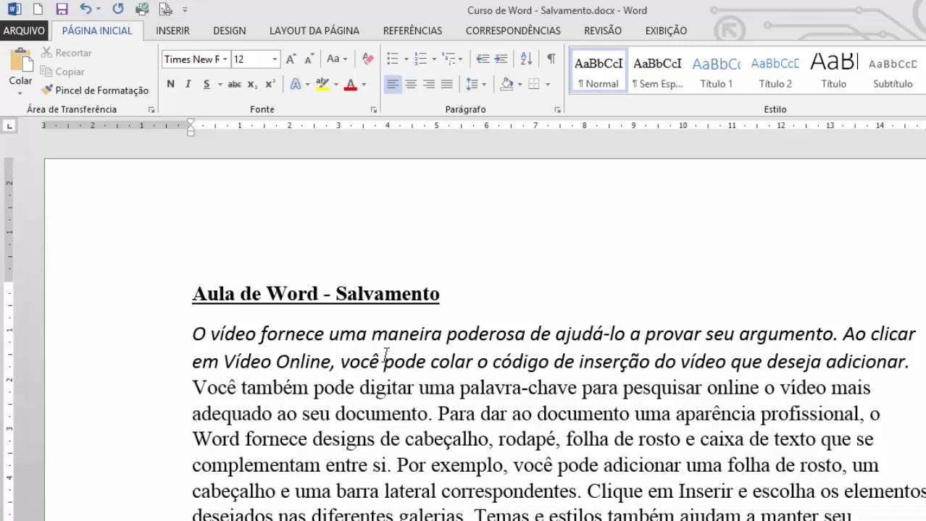
Save the formatting changes to the existing document file.
left_click(413, 295)
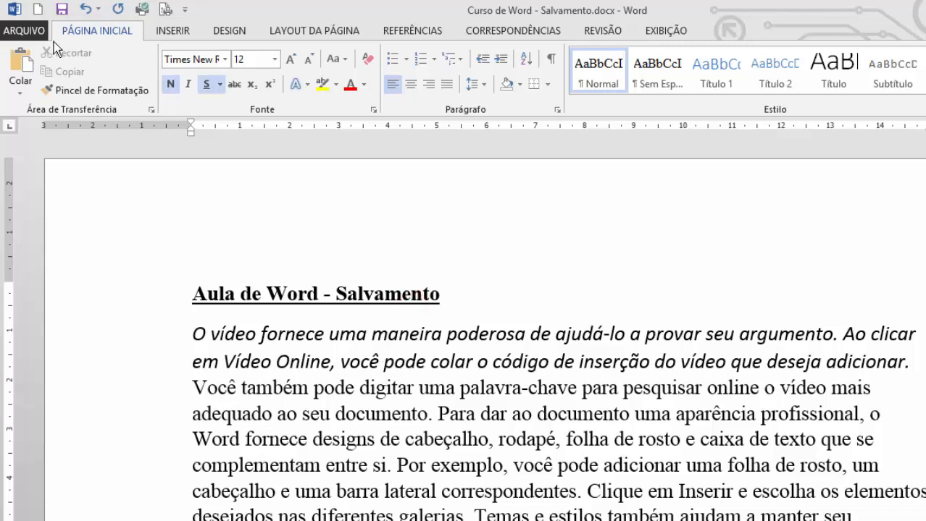
left_click(62, 9)
left_click(445, 413)
Make the passage from "Você também pode digitar" to "novo tema," bold.
scroll(476, 394, "down", 2)
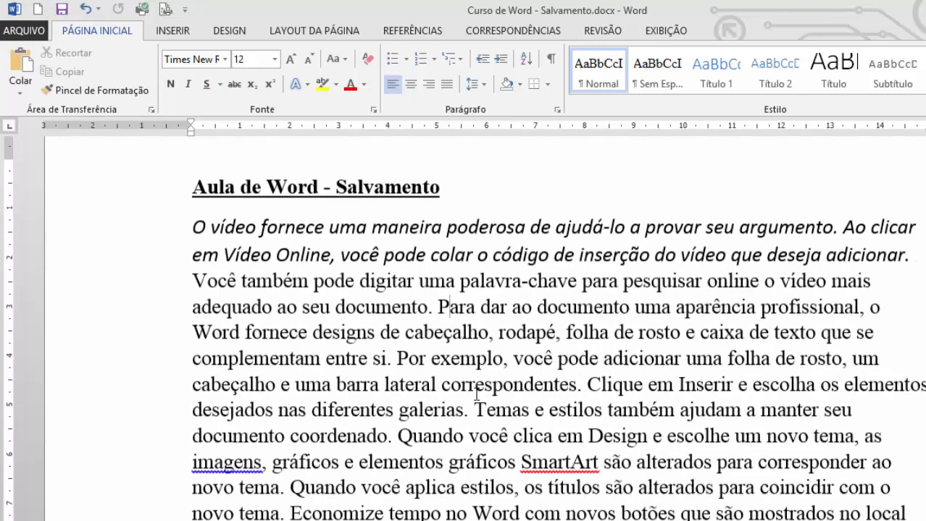
left_click_drag(193, 265, 856, 421)
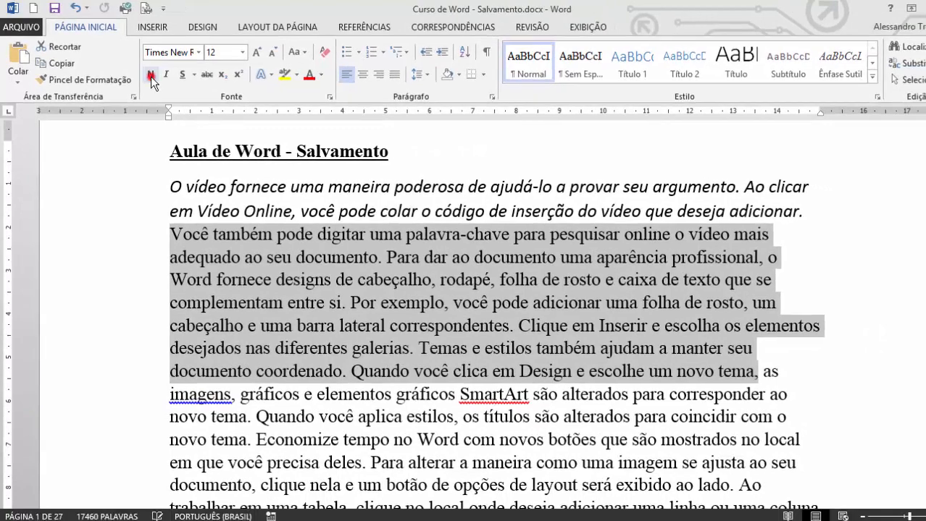
left_click(151, 75)
left_click(297, 424)
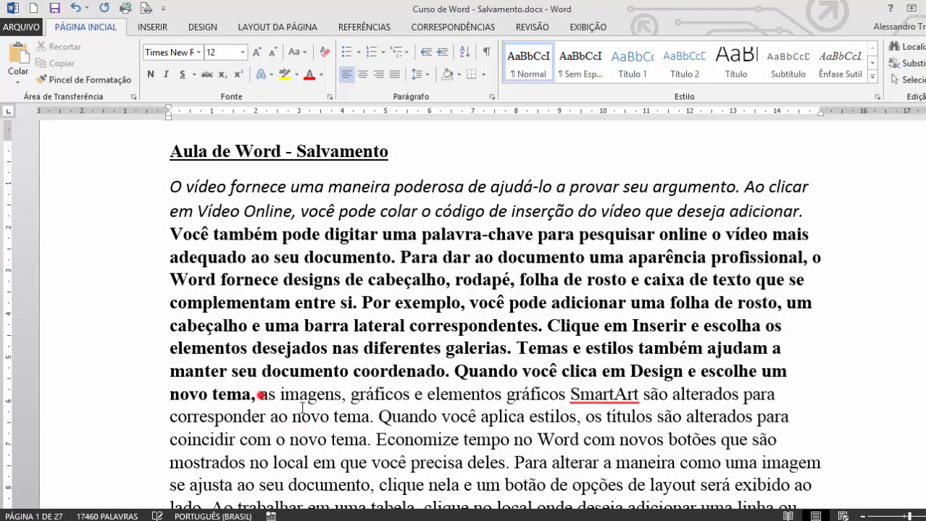
Italicize the passage from "as imagens, gráficos" to "como uma imagem" right after the bold text.
left_click_drag(259, 394, 821, 464)
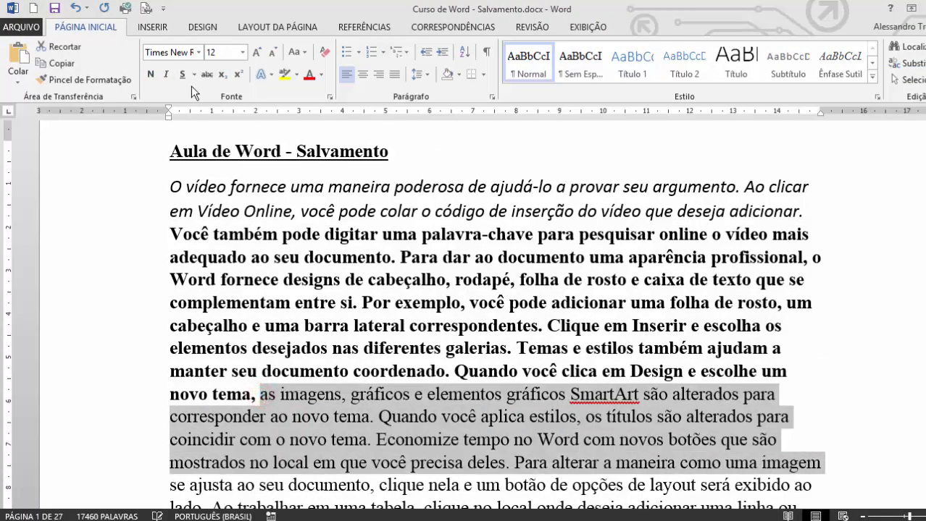
left_click(168, 75)
left_click(436, 271)
scroll(437, 271, "down", 2)
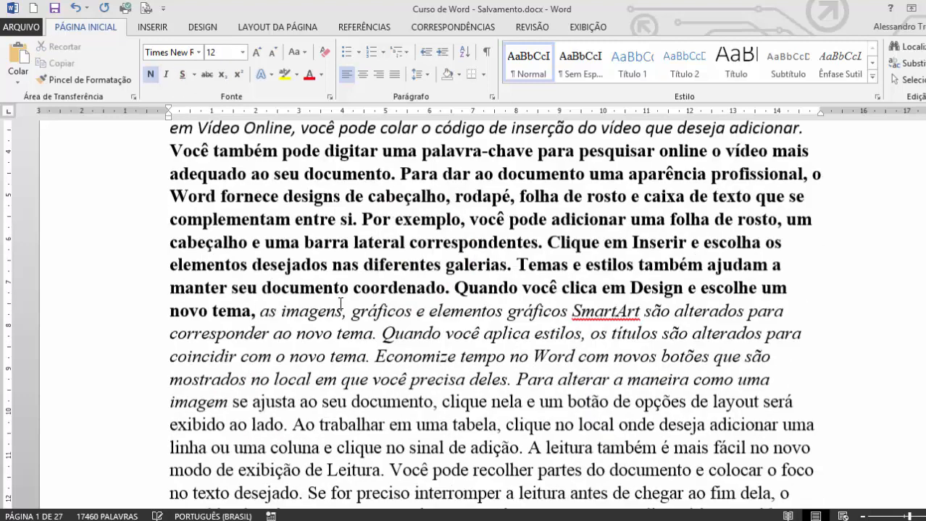
left_click(313, 174)
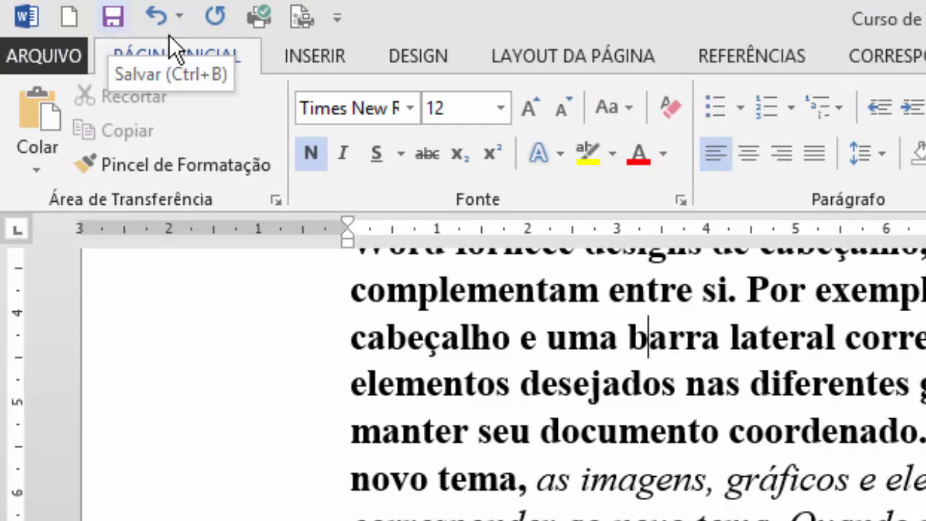
left_click(589, 389)
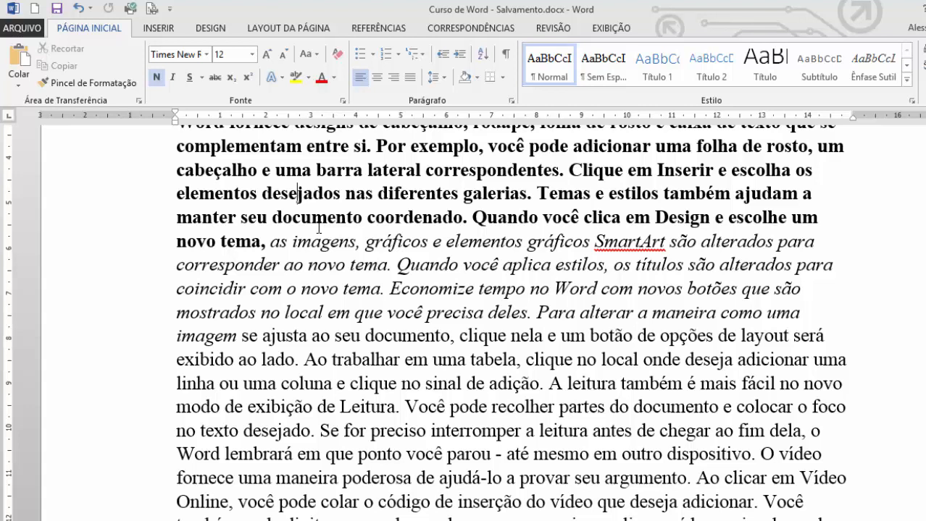
Open the Salvar settings in the Word options and examine the AutoRecovery interval.
left_click(22, 27)
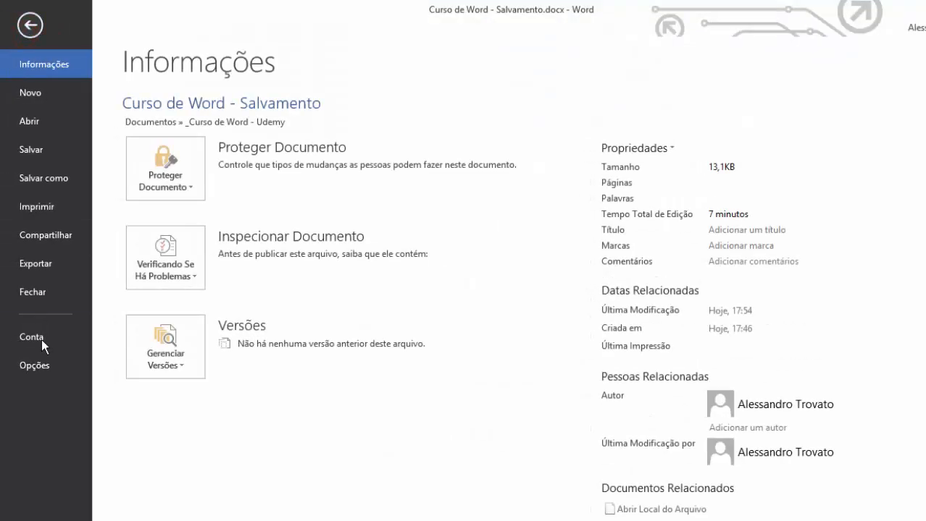
left_click(41, 367)
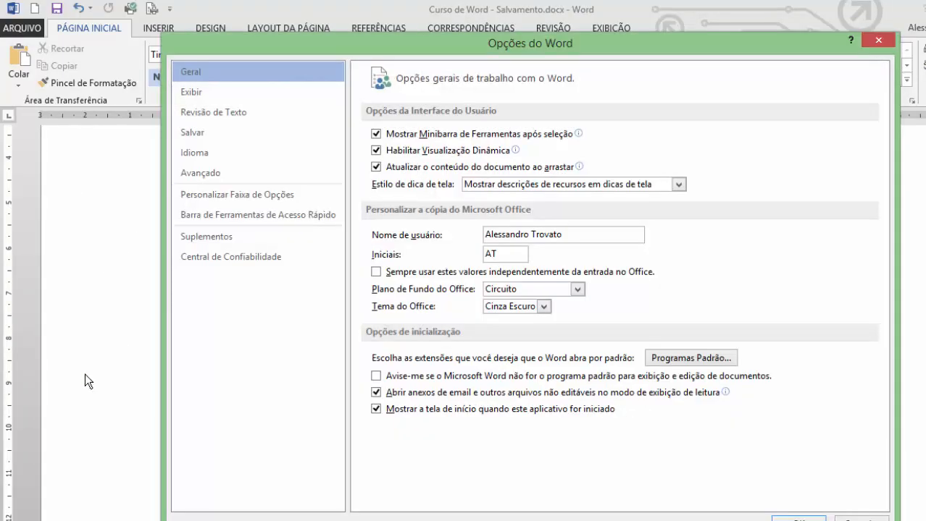
left_click(196, 141)
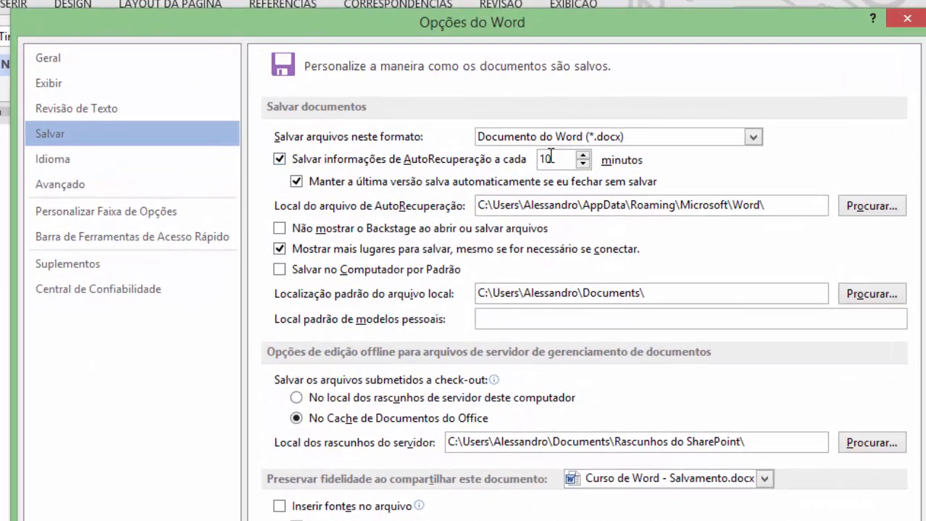
double_click(549, 157)
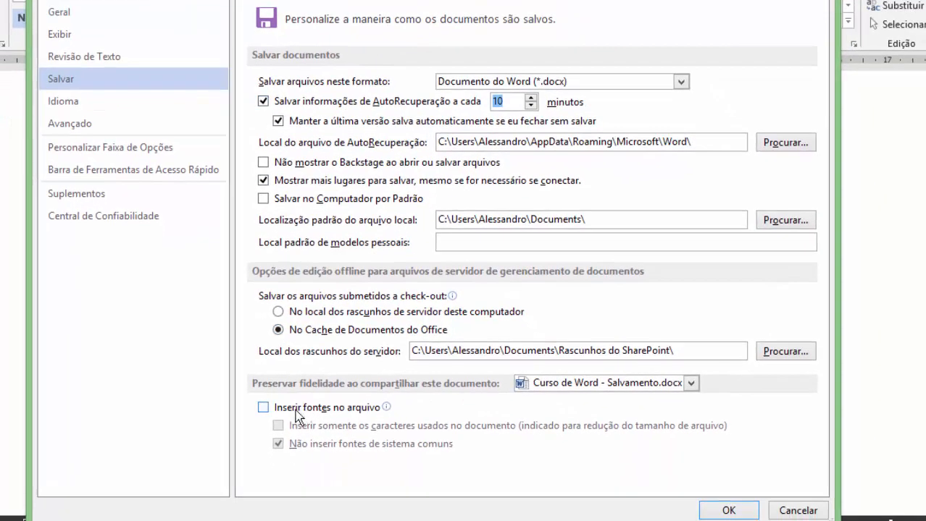
Turn the Inserir fontes no arquivo option on and off again, and return to the AutoRecovery interval.
left_click(263, 408)
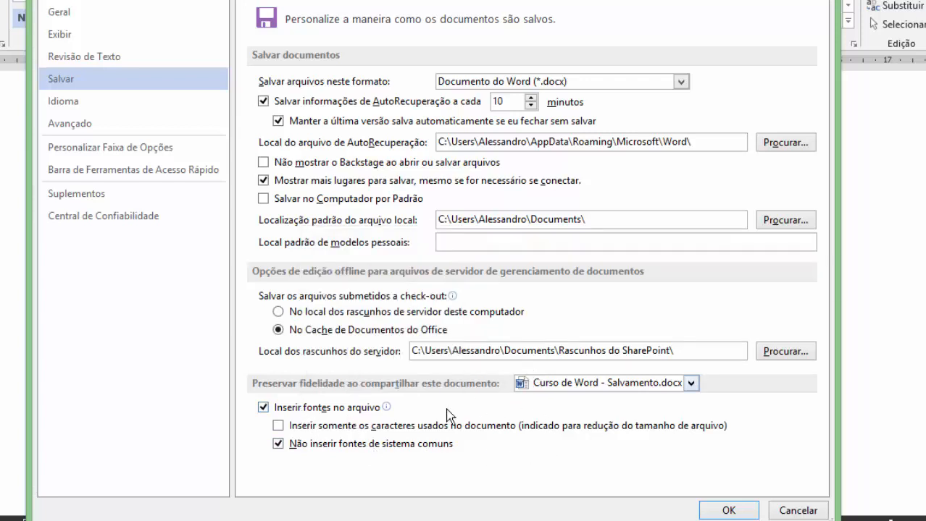
left_click(266, 410)
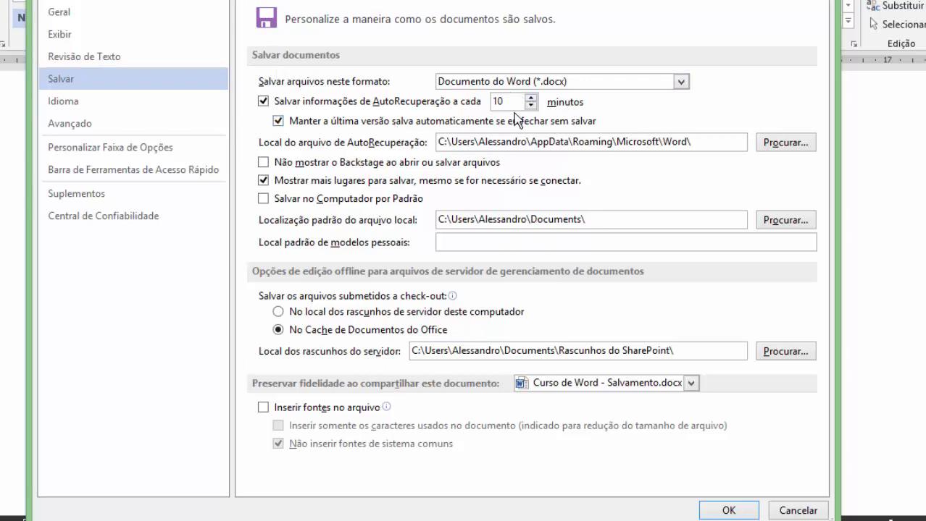
left_click(498, 102)
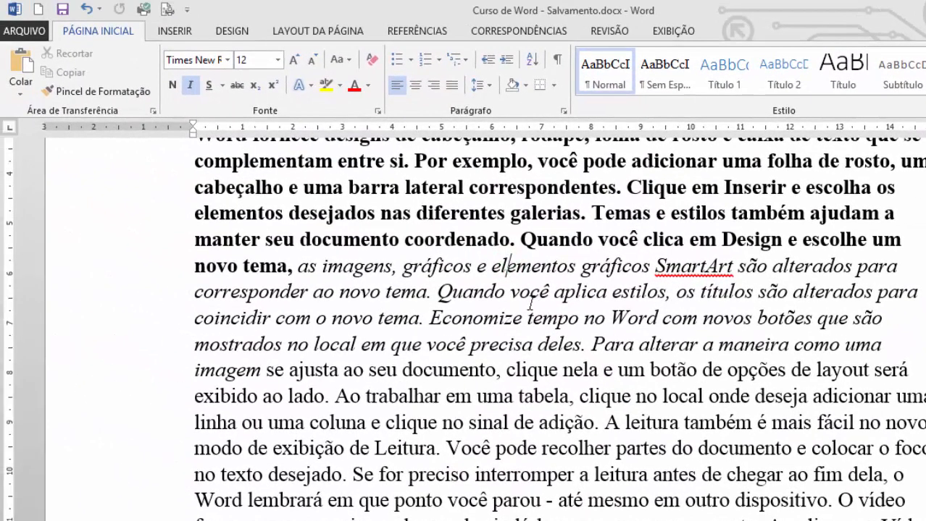
left_click(24, 31)
left_click(24, 165)
key("ctrl+n")
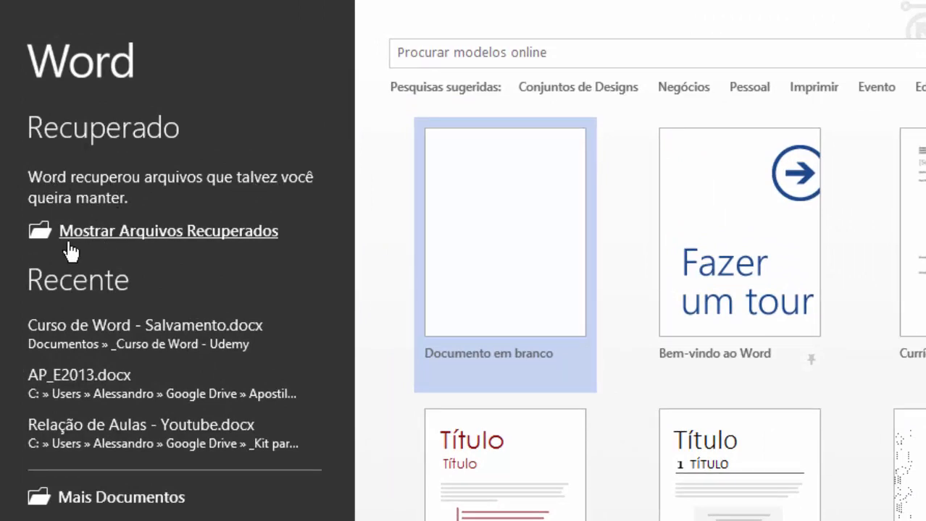
Show the recovered files, open the recovered "Curso de Word - Salvamento" document and close the recovery list.
left_click(131, 234)
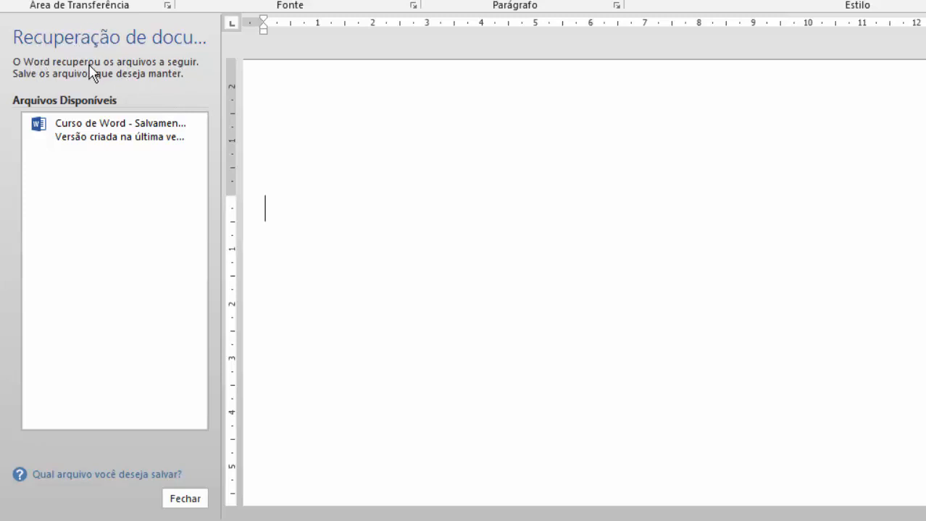
left_click(107, 150)
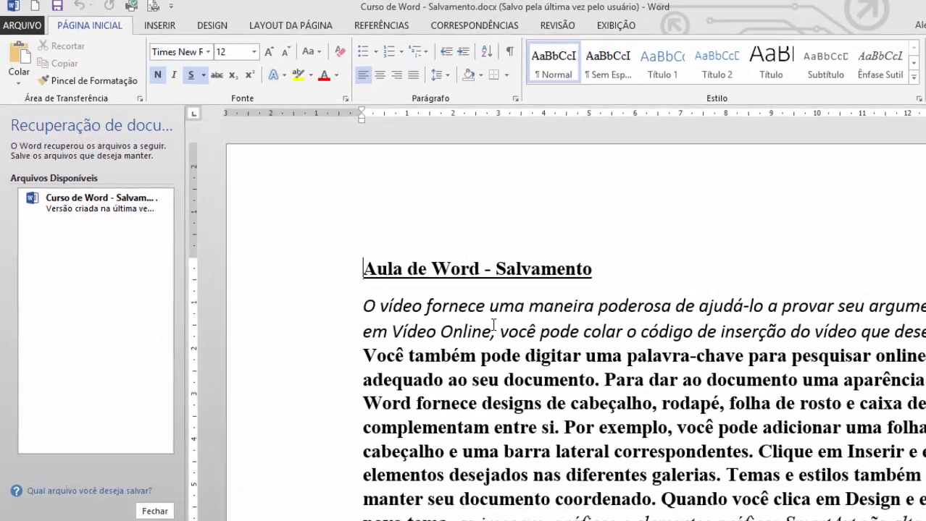
left_click(156, 517)
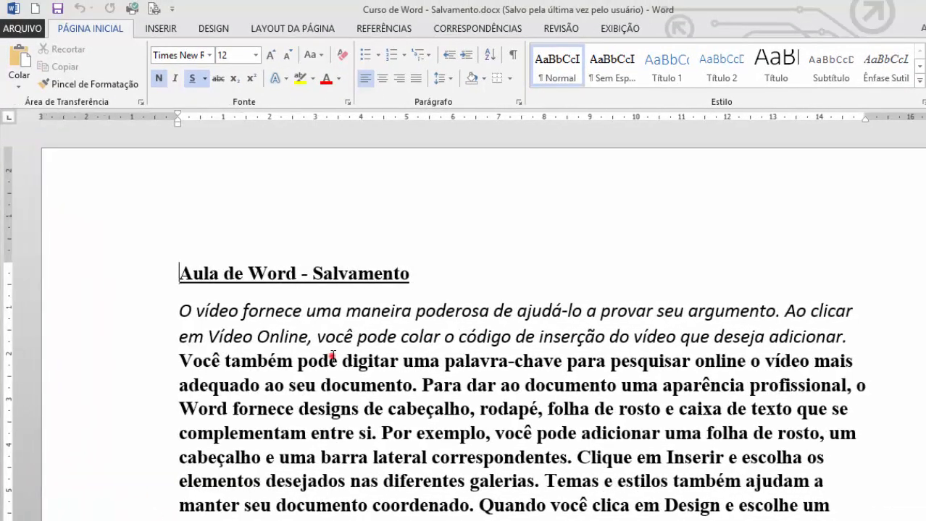
Examine the recovered document's text and formatting across its first pages.
left_click(330, 359)
scroll(352, 394, "down", 10)
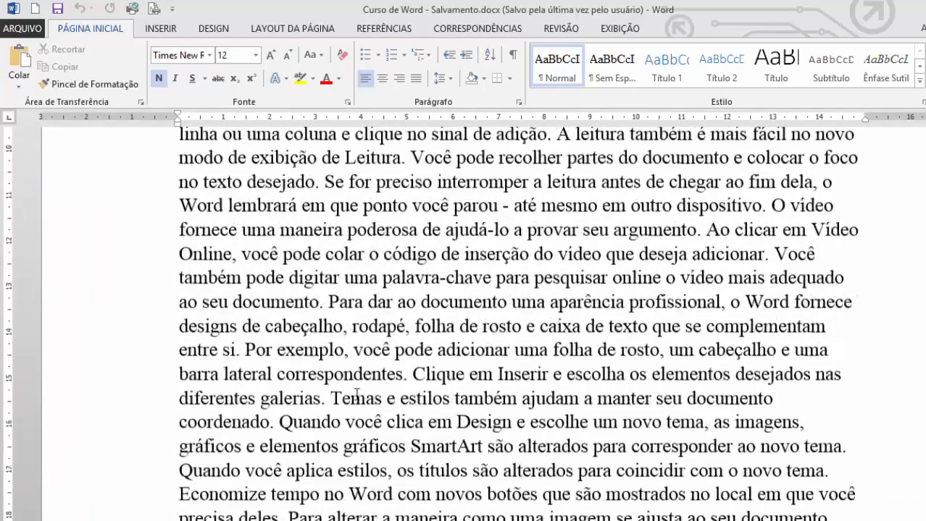
scroll(356, 393, "down", 4)
scroll(358, 389, "up", 6)
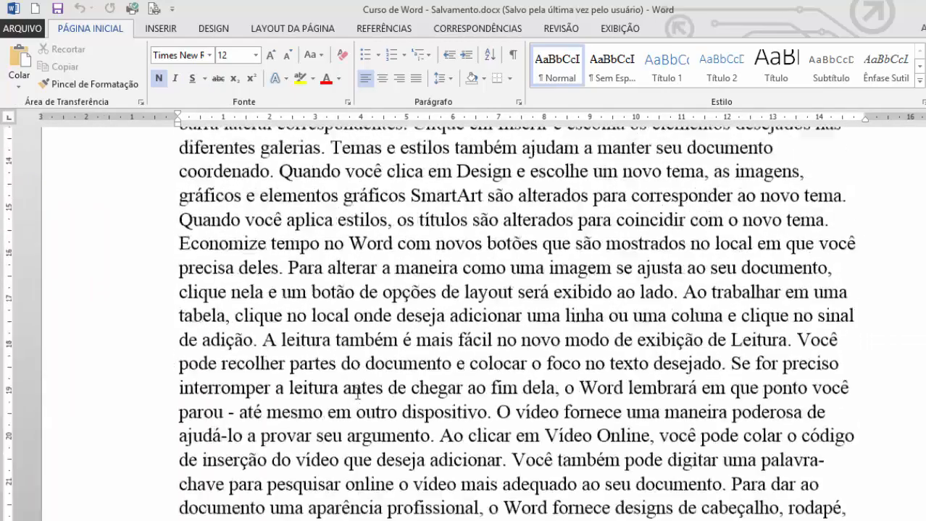
scroll(361, 384, "up", 4)
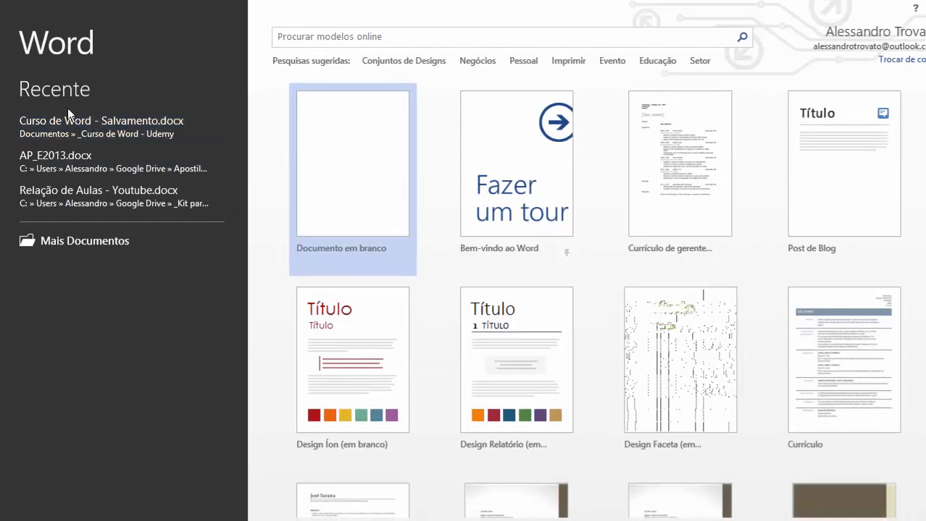
Create a blank document and use Recuperar Documentos Não Salvos to list the unsaved files.
left_click(76, 134)
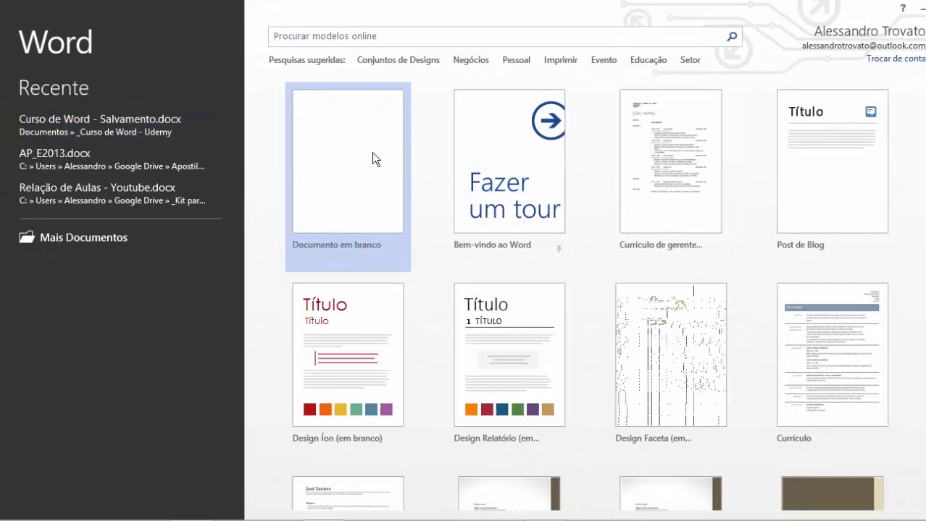
left_click(367, 152)
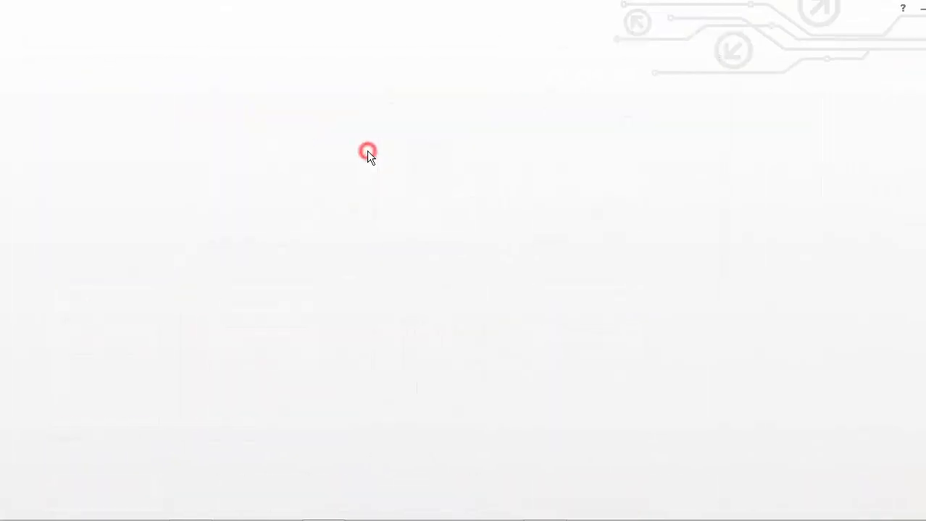
left_click(20, 28)
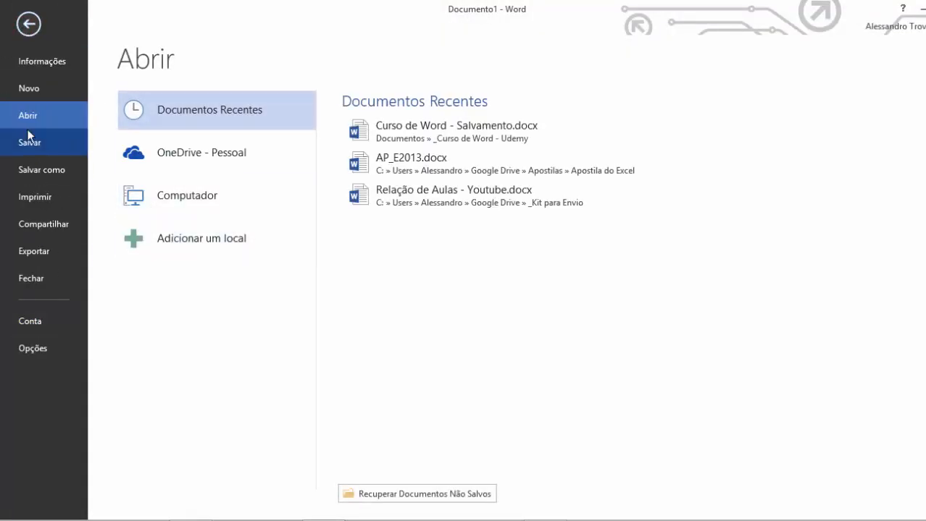
left_click(28, 62)
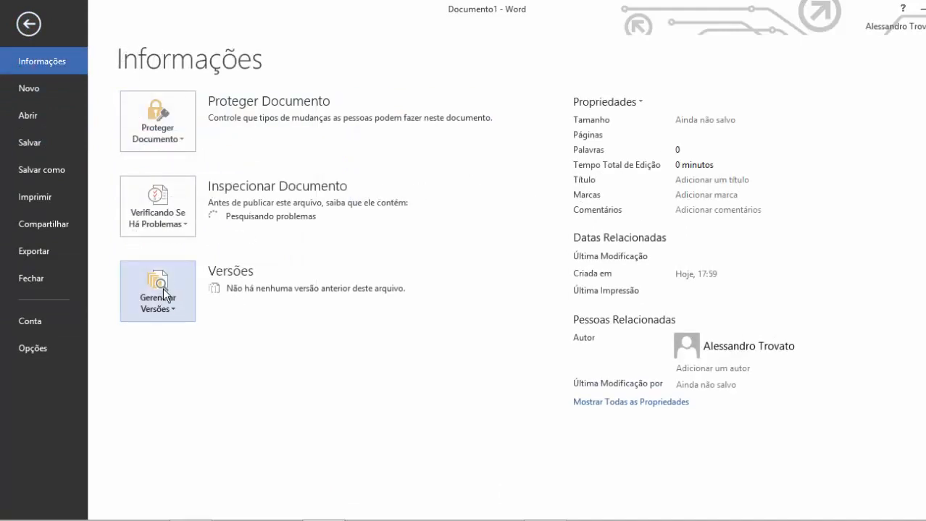
left_click(163, 289)
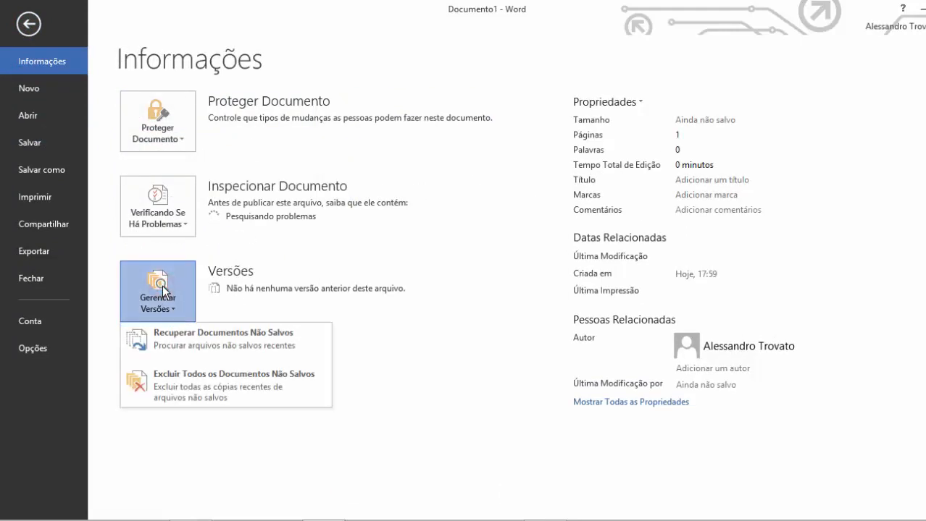
left_click(198, 341)
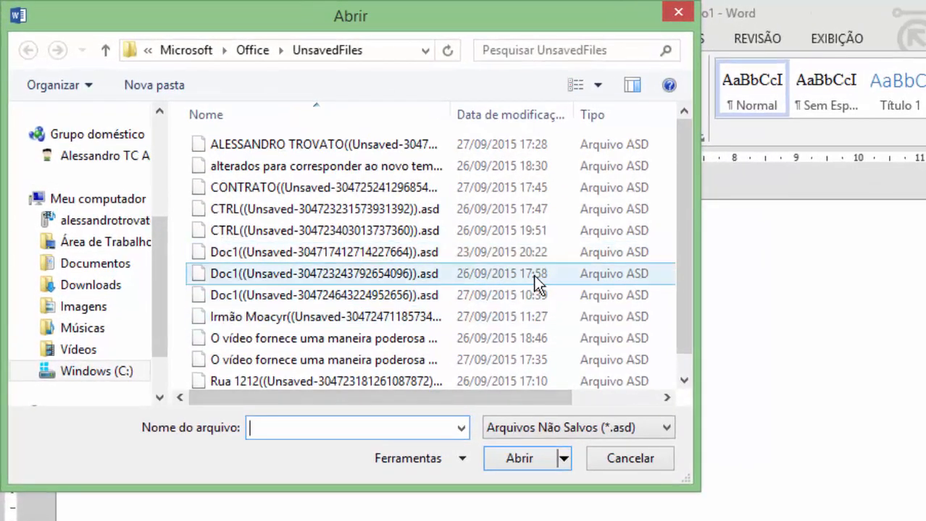
Open the first unsaved .asd file, dated 27/09/2015 17:28, and look over its content.
left_click_drag(679, 261, 689, 204)
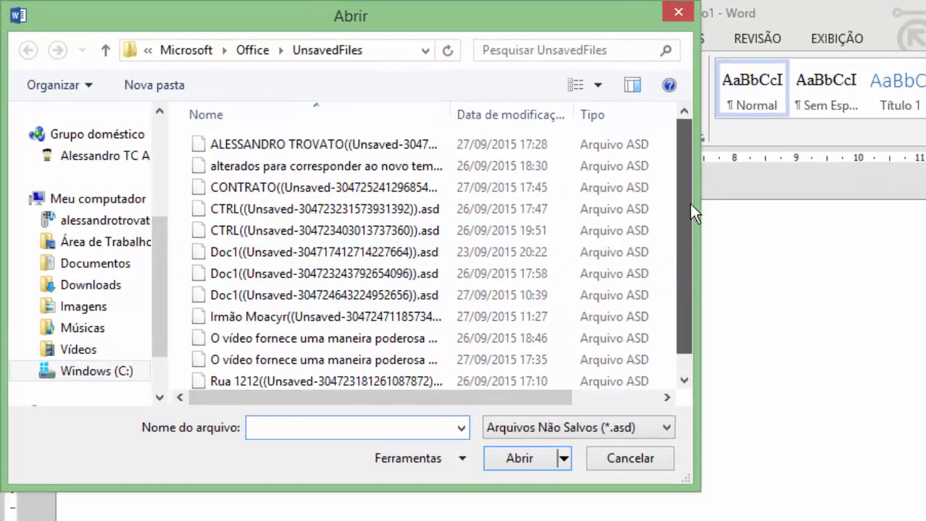
left_click(304, 147)
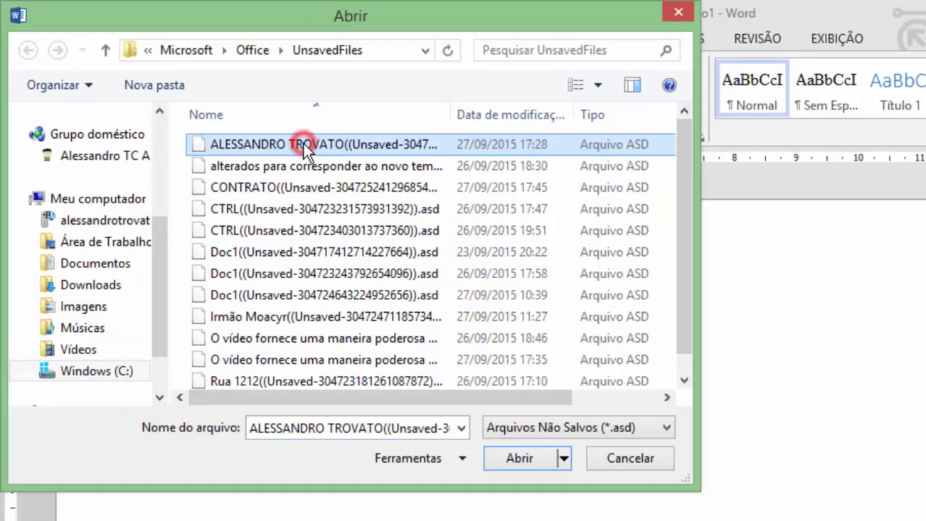
left_click(532, 459)
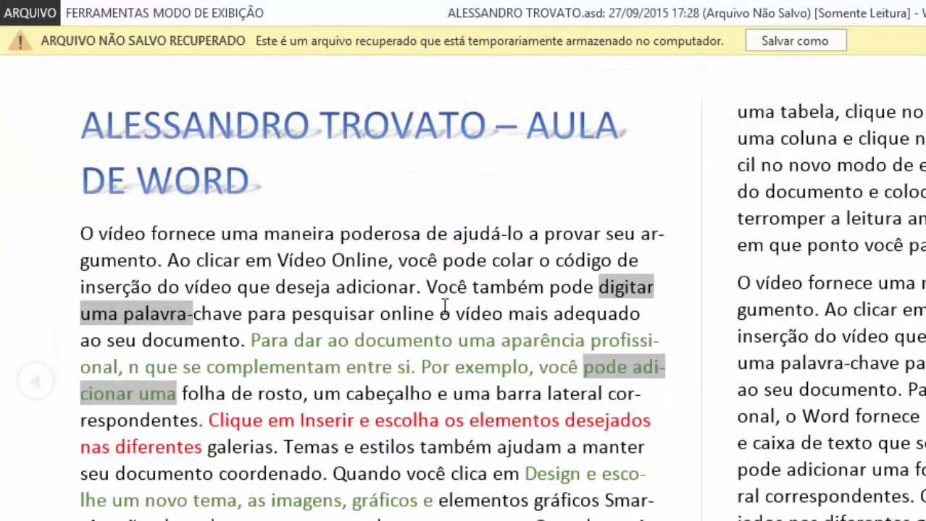
scroll(206, 322, "down", 1)
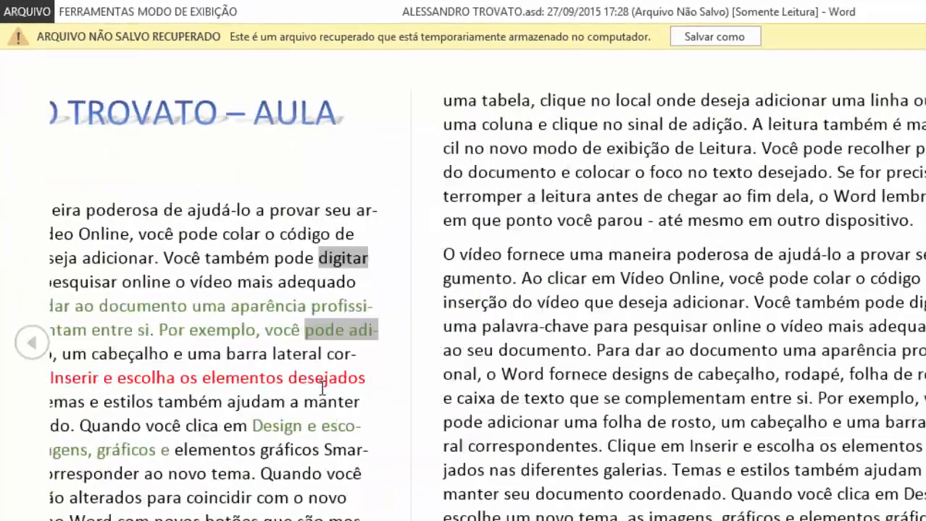